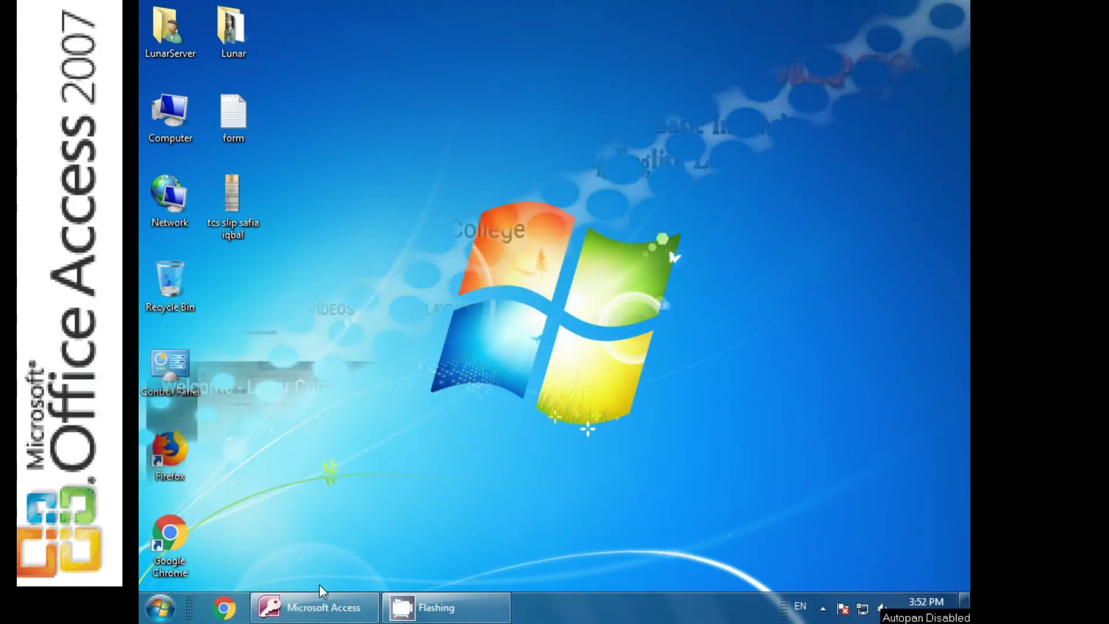
Step: Restore the Access window and scroll through the featured templates on the Getting Started page
left_click(326, 611)
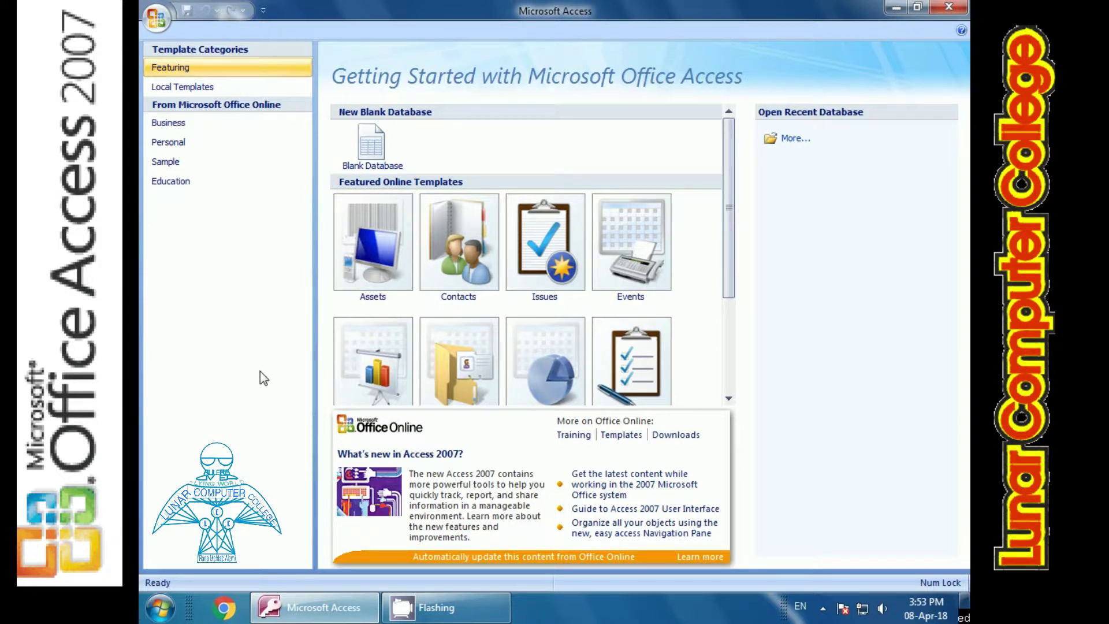
left_click_drag(728, 242, 733, 219)
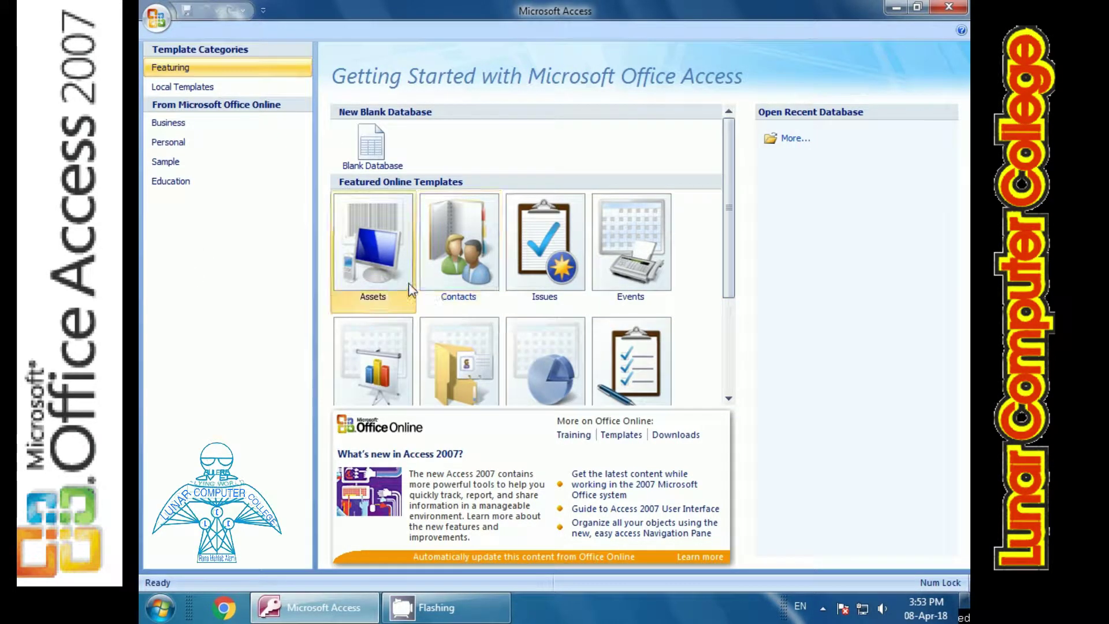
mouse_move(729, 267)
left_mouse_down()
mouse_move(738, 334)
mouse_move(737, 240)
mouse_move(736, 347)
mouse_move(736, 235)
left_mouse_up()
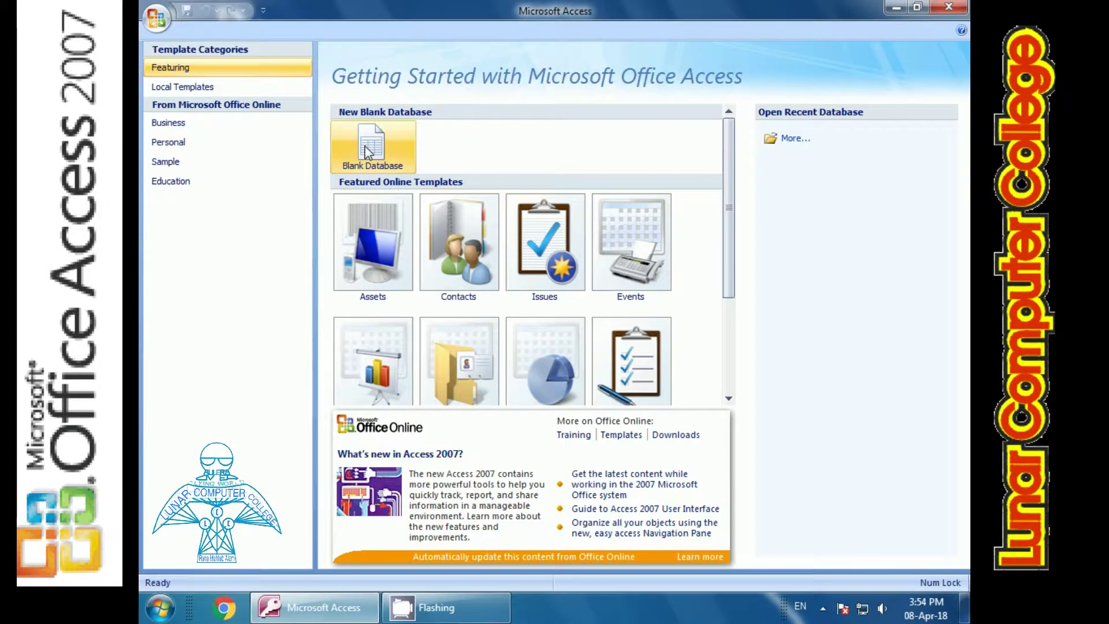
Step: Start a blank database and replace the file name Database1 with myfirstdatabase
left_click(370, 152)
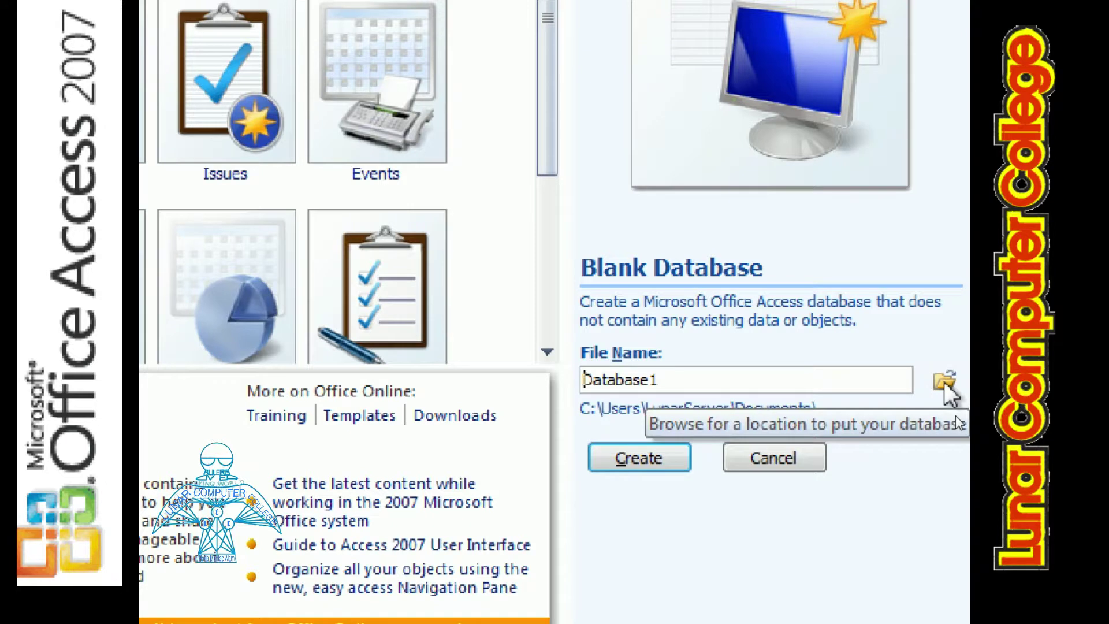
left_click(671, 381)
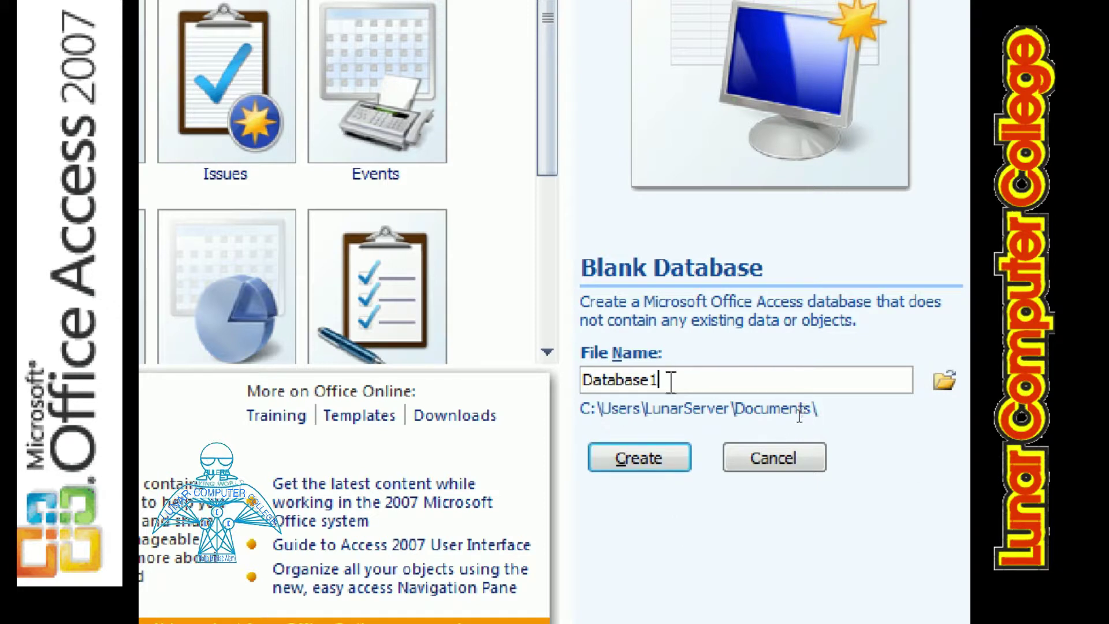
left_click_drag(671, 382, 559, 382)
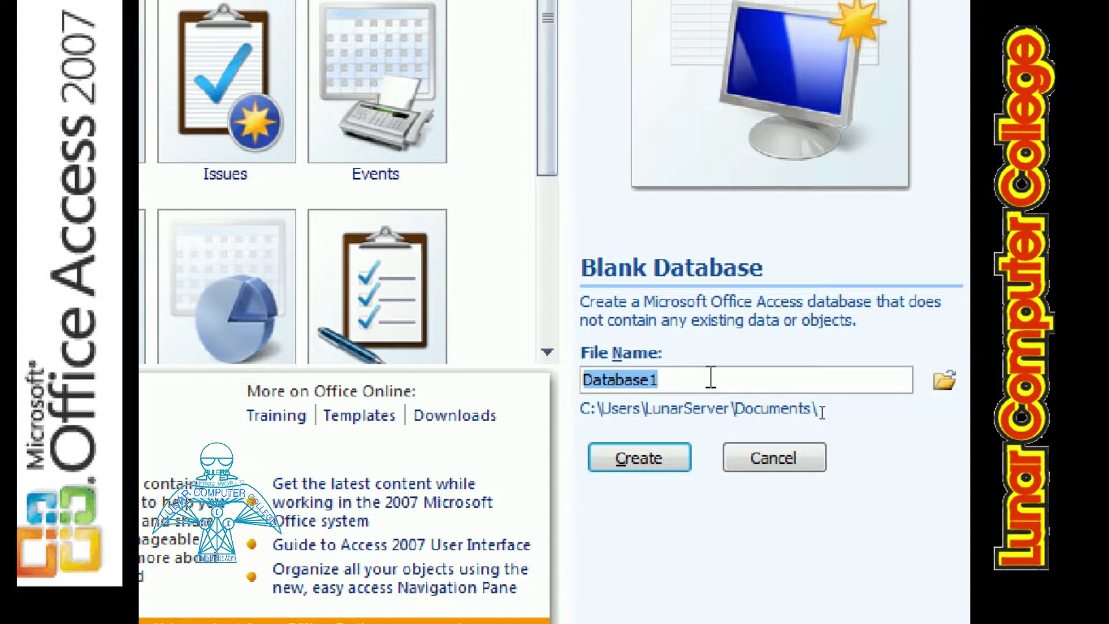
type("myf")
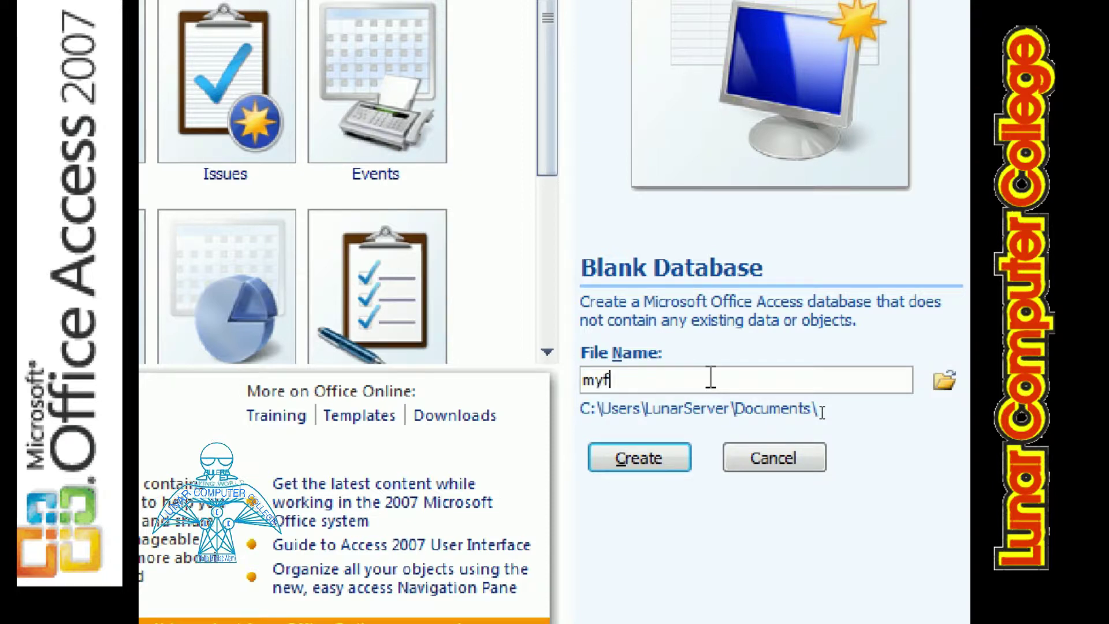
type("irstdataba")
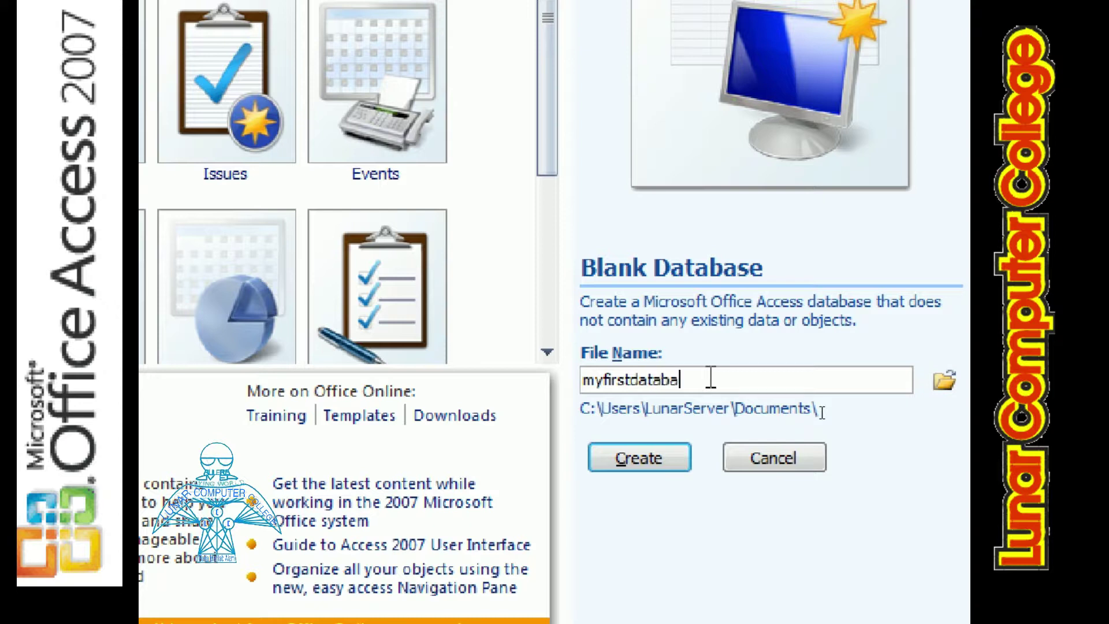
type("se")
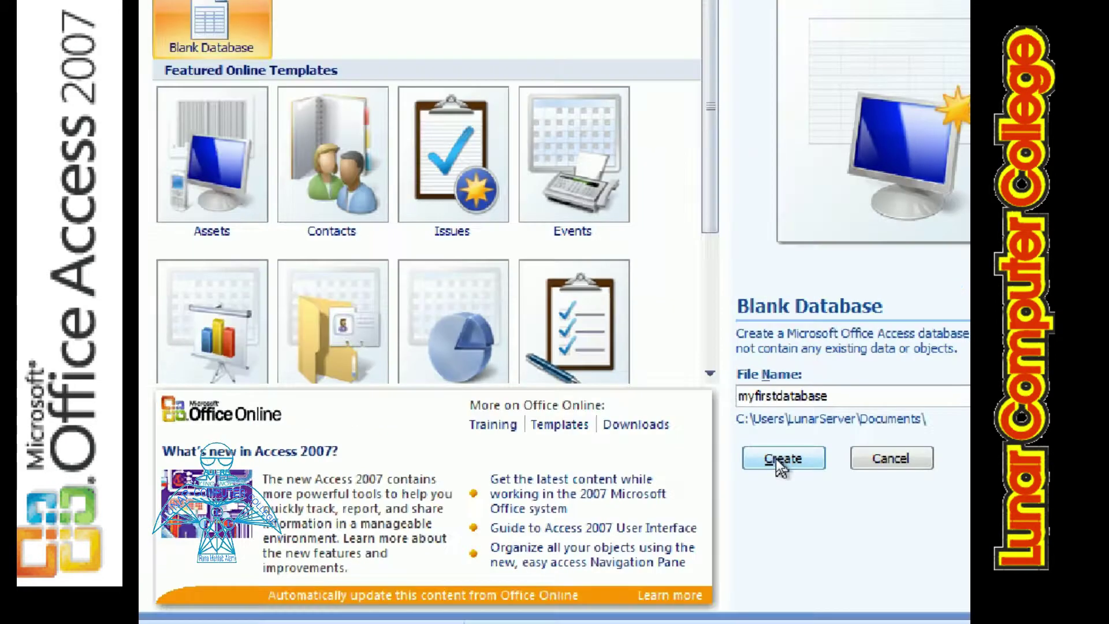
Step: Create the myfirstdatabase database and close the automatically opened Table1
left_click(777, 461)
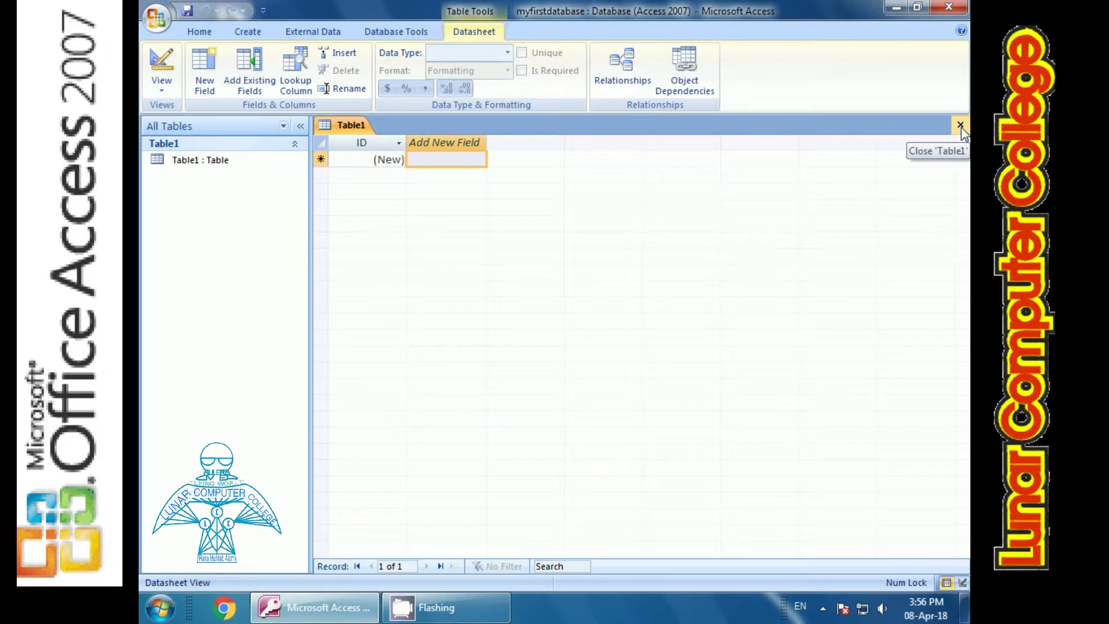
left_click(961, 126)
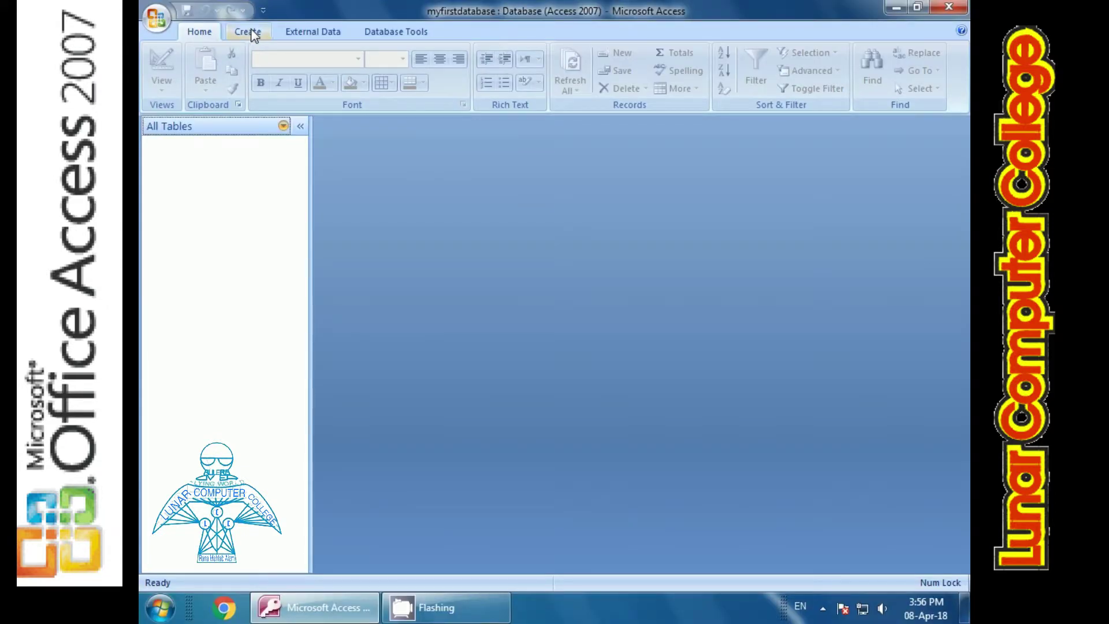
Step: Start a new table in Design view using Table Design on the Create tab
left_click(255, 39)
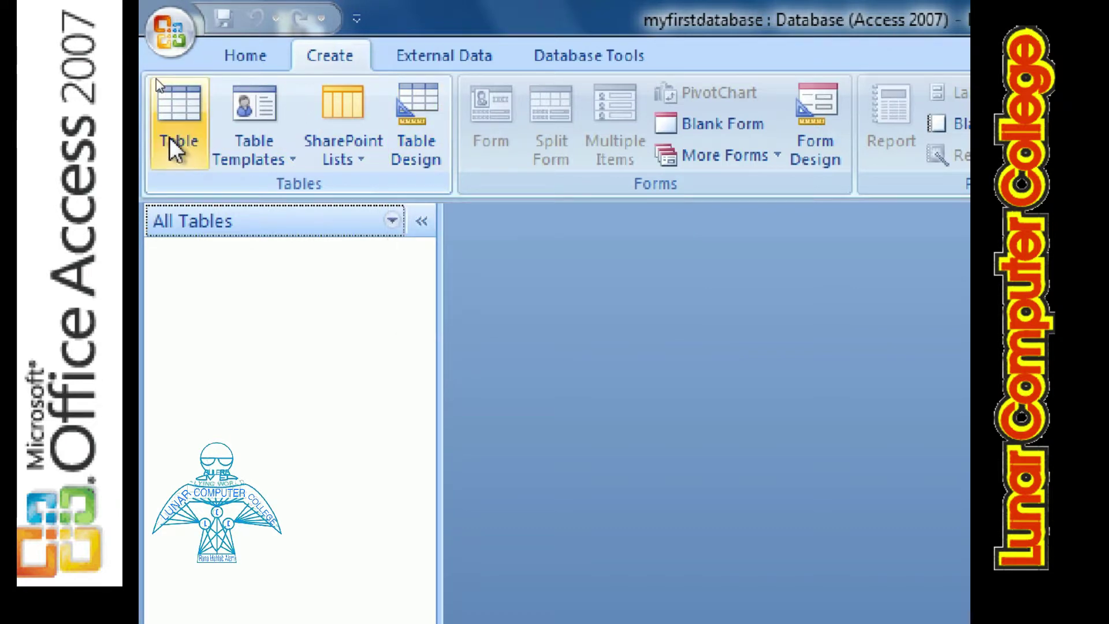
left_click(417, 156)
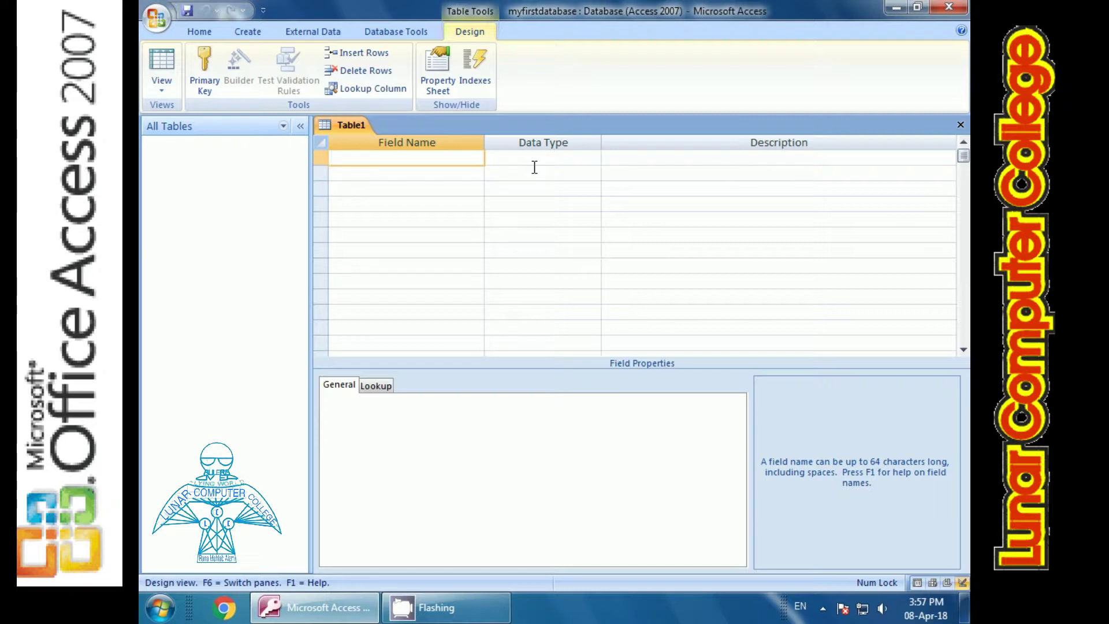
Step: Name the first field TADID and move to its Data Type cell
left_click(399, 160)
type("TAD")
type("ID")
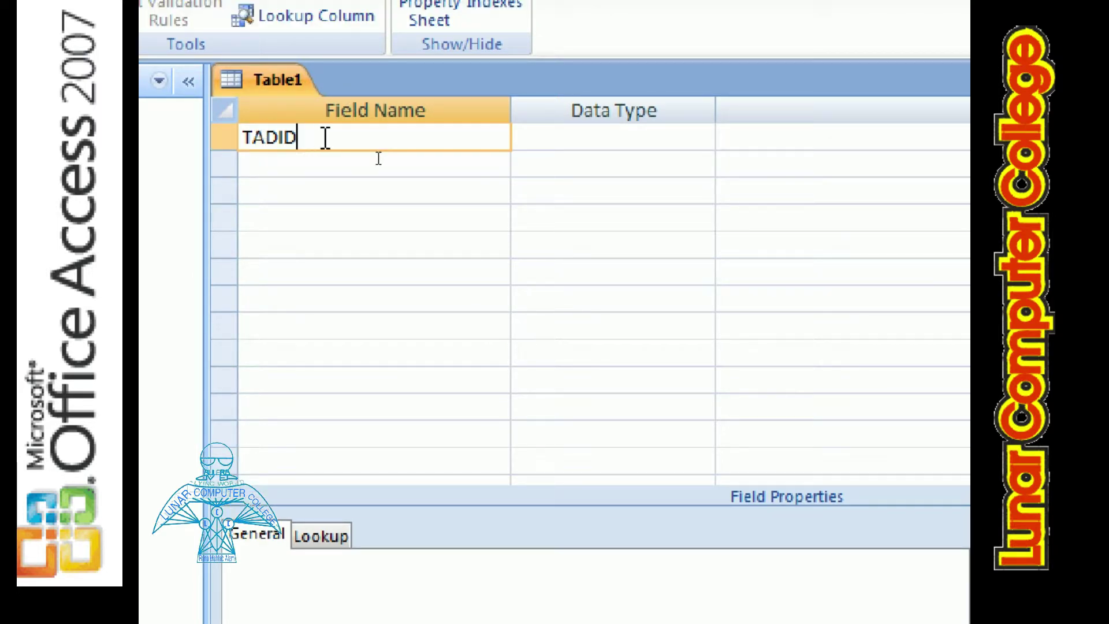
left_click(585, 139)
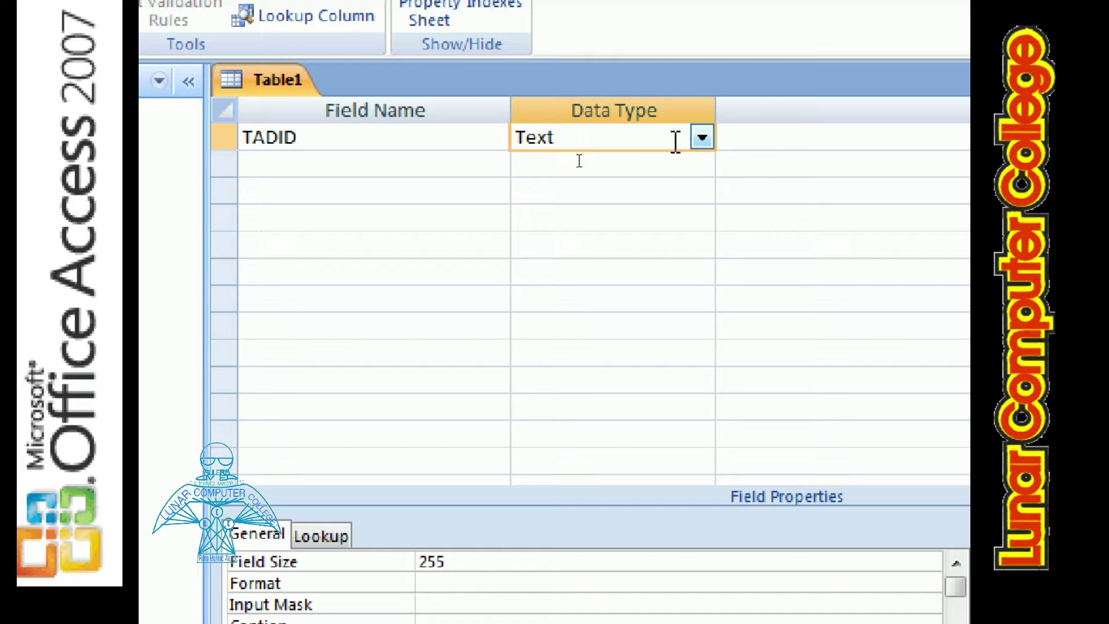
Step: Make TADID an AutoNumber field and add a second field named NAME
left_click(701, 138)
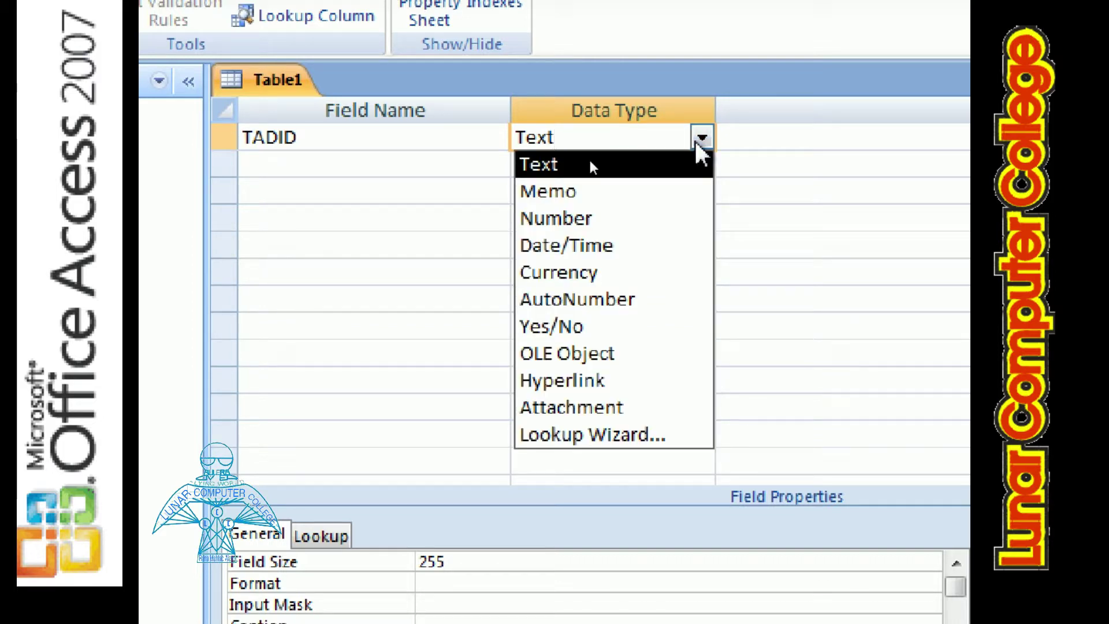
left_click(601, 299)
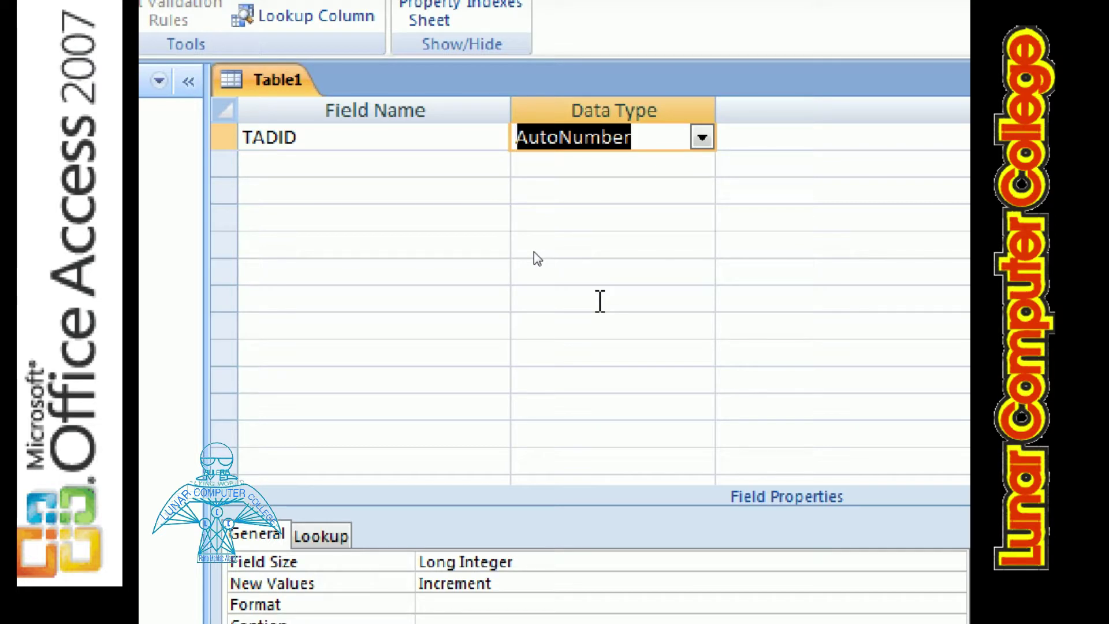
left_click(349, 164)
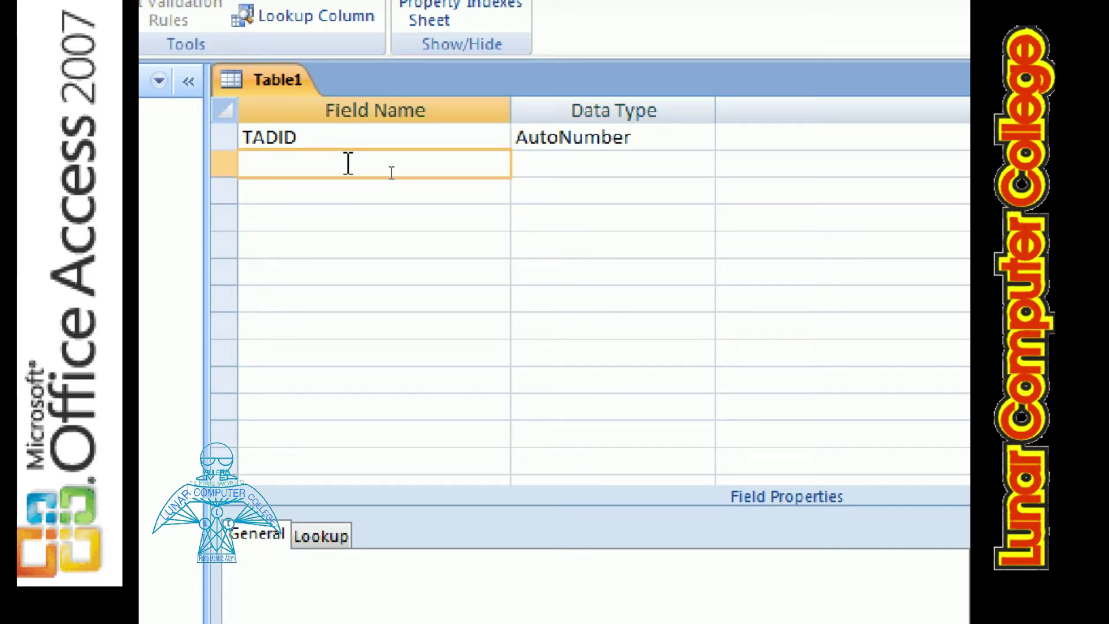
type("Nam")
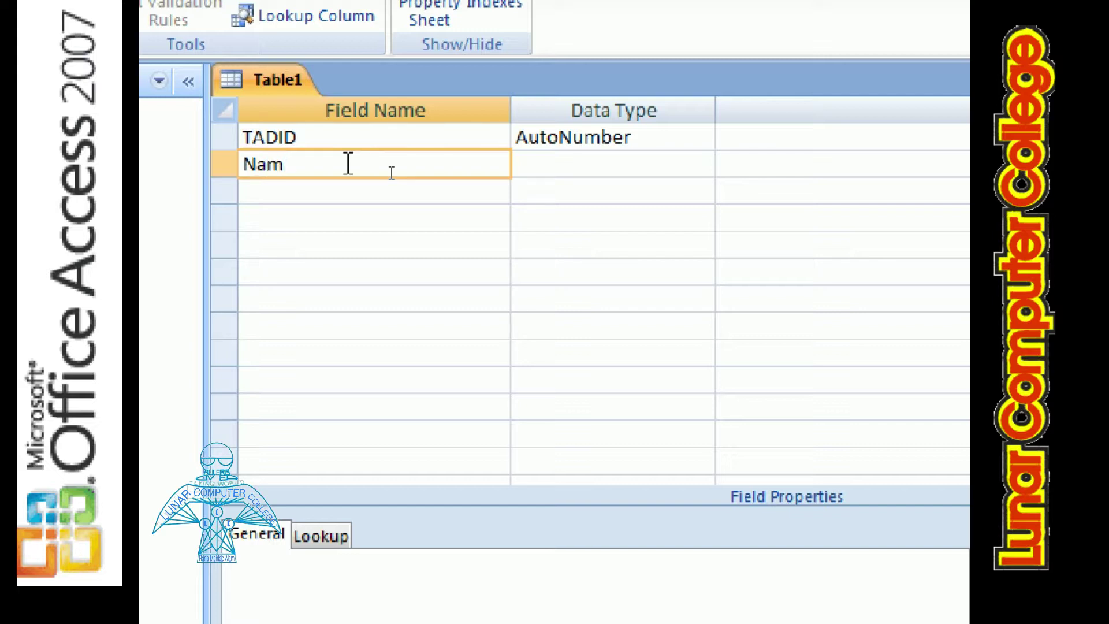
type("e")
key("BackSpace")
key("BackSpace")
key("BackSpace")
key("BackSpace")
type("NMA")
key("BackSpace")
key("BackSpace")
type("AME")
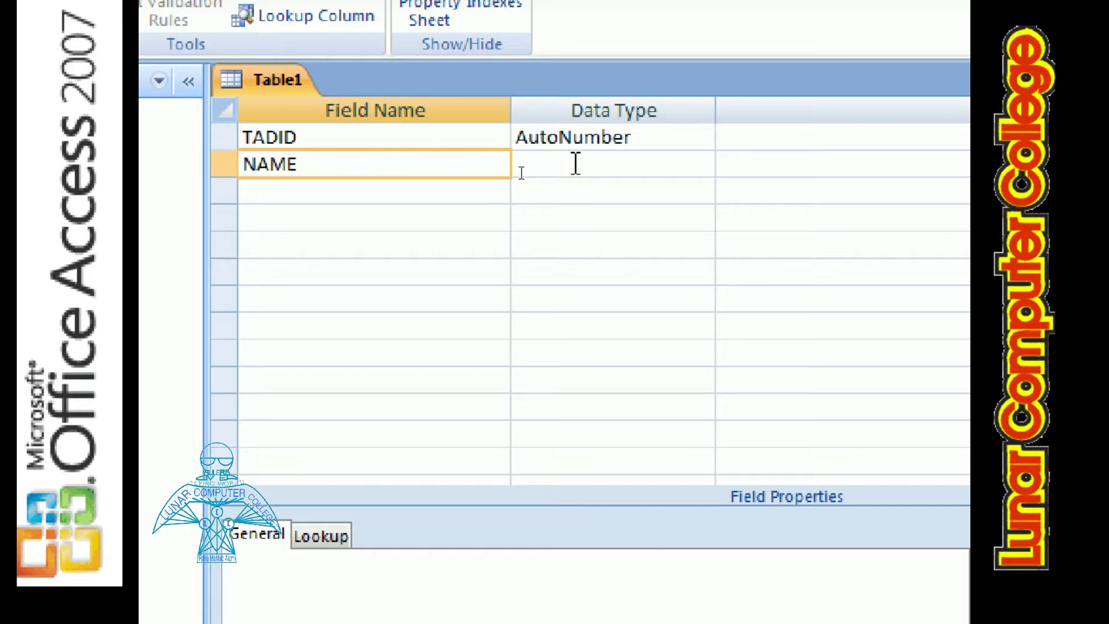
Step: Give NAME the Text data type and accept the reserved-word warning
left_click(552, 156)
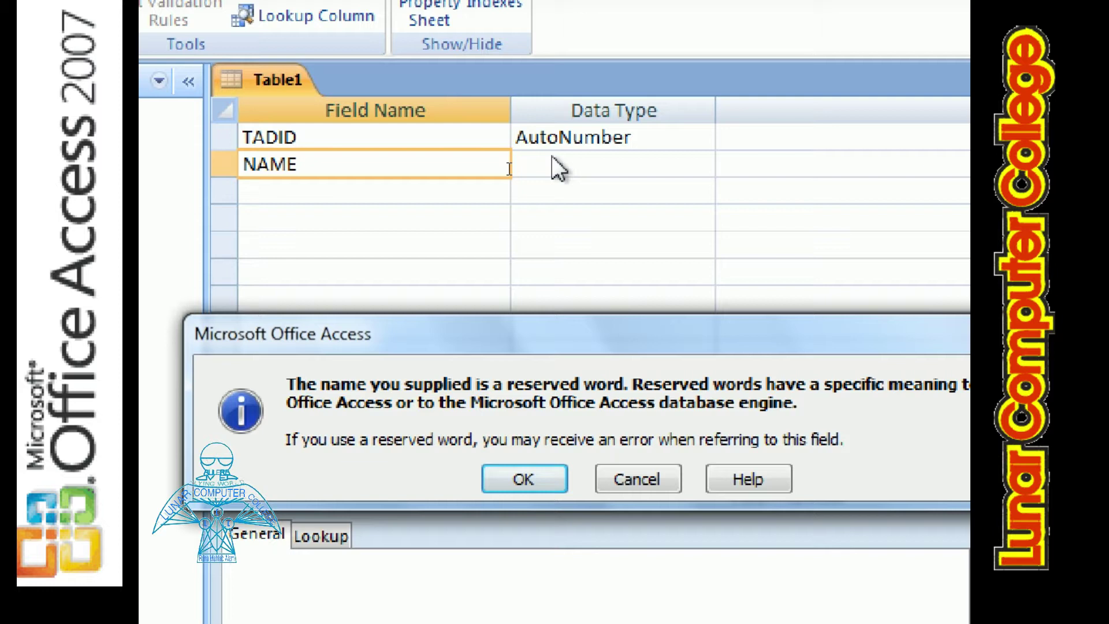
key("Return")
left_click(564, 164)
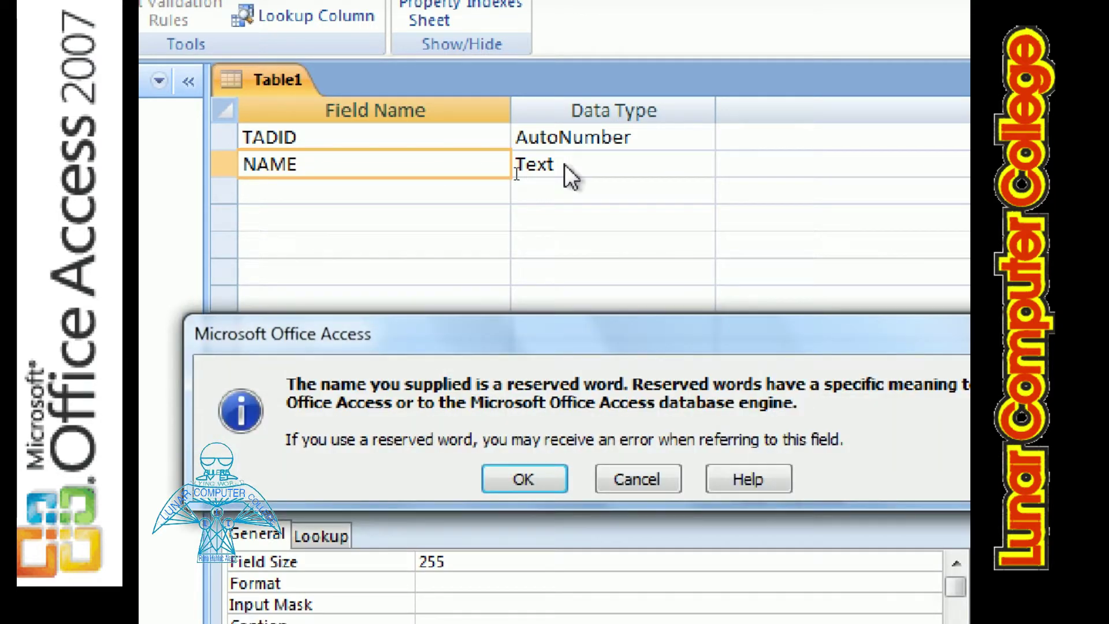
left_click(520, 479)
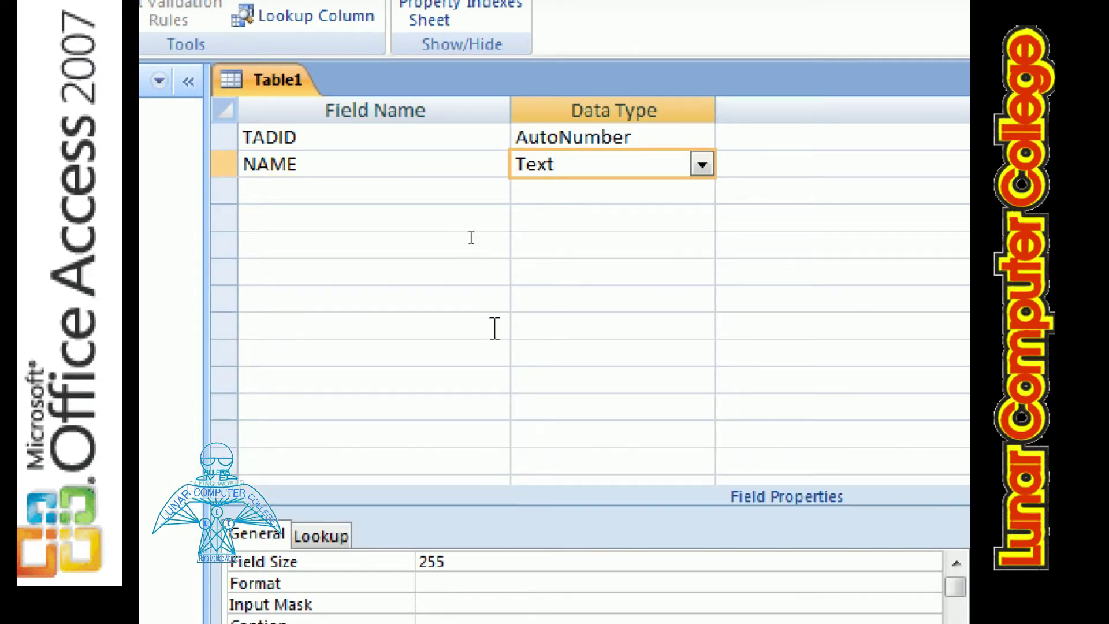
Step: Add a CONTACTNO field with the default Text data type
left_click(435, 194)
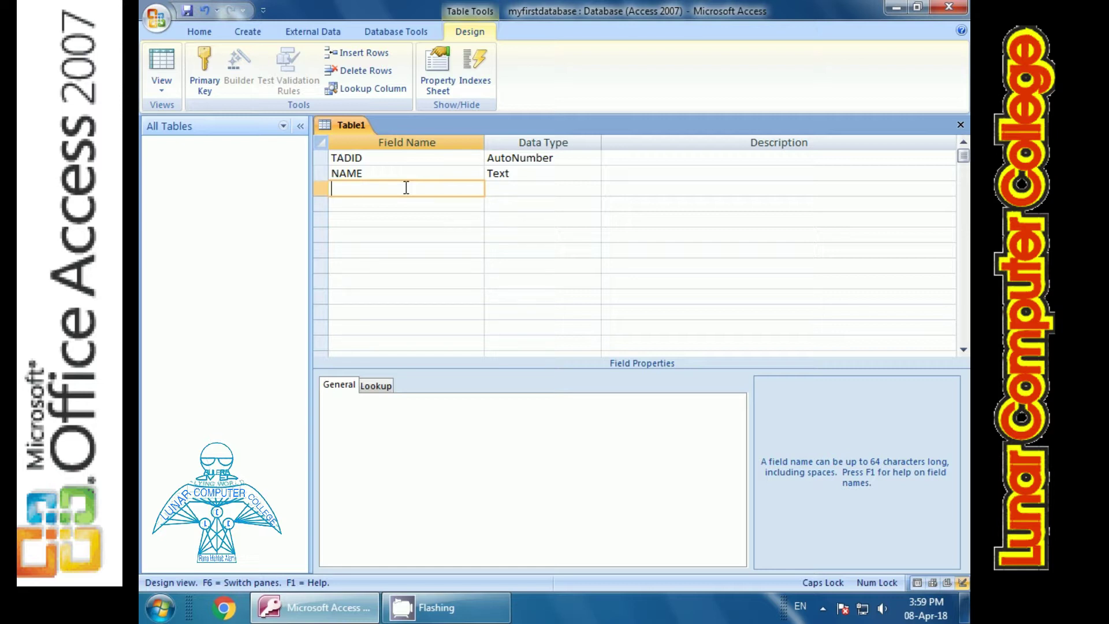
type("CONTA")
type("CT")
type("NO")
key("Tab")
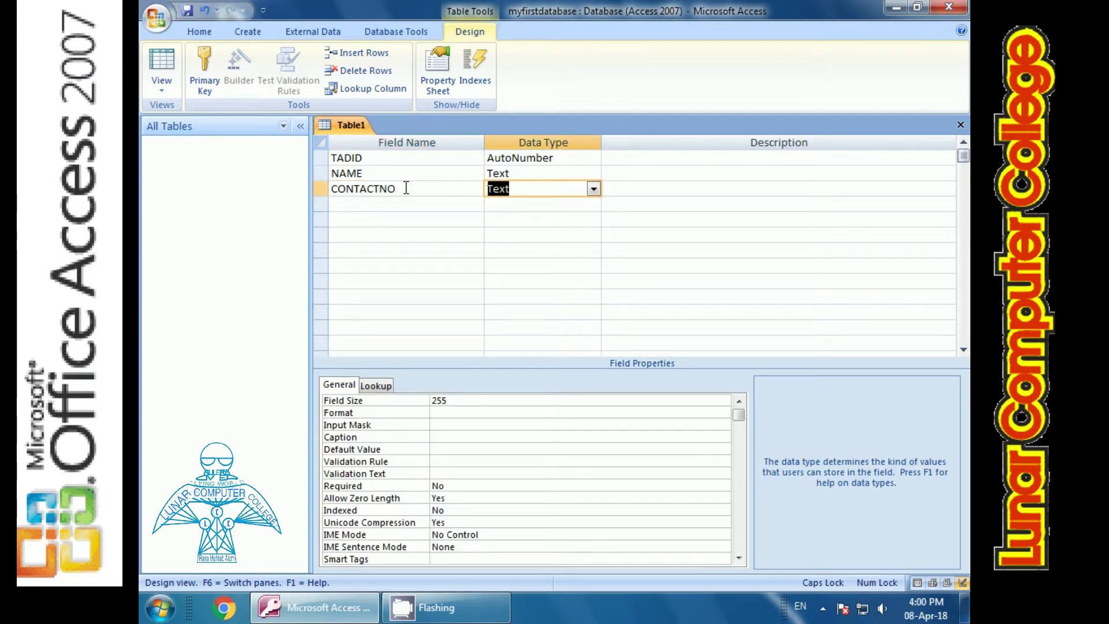
key("Tab")
Step: Add EMAILADDRESS and ADDRESS fields, both with the Text data type
key("Tab")
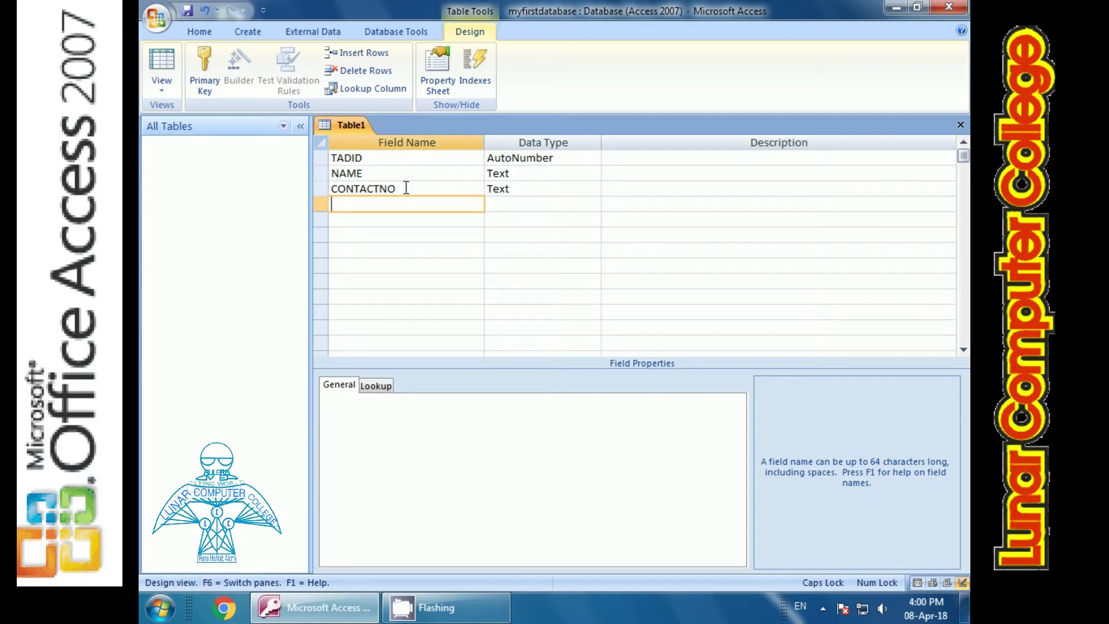
type("EMAIL")
type("ID")
key("BackSpace")
key("BackSpace")
type("ADDRESS")
key("Tab")
key("Tab")
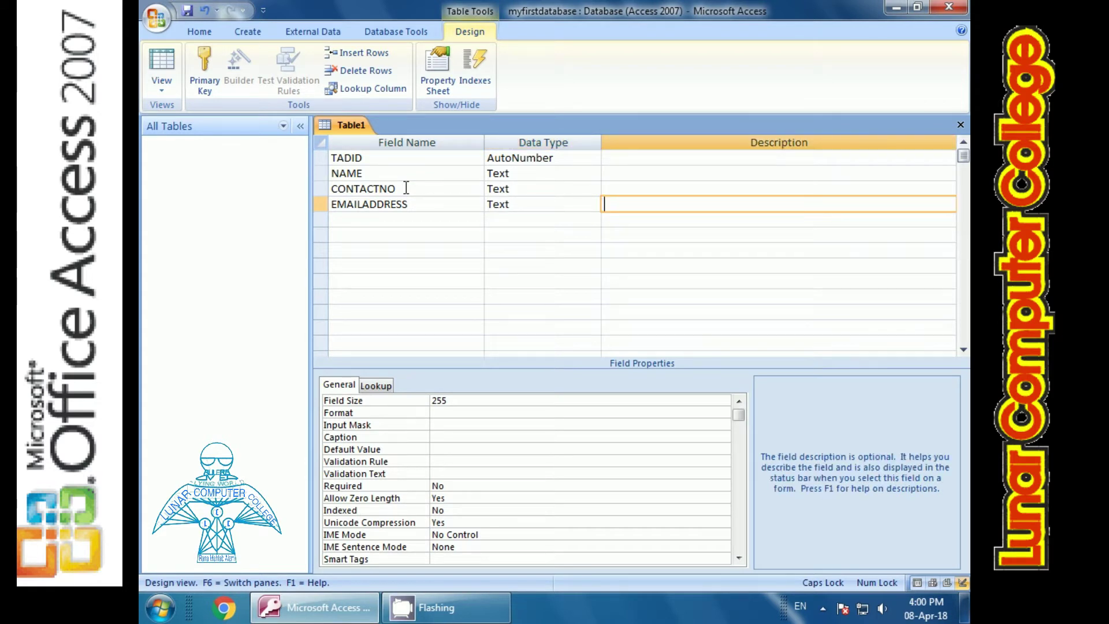
key("Tab")
type("ADDRESS")
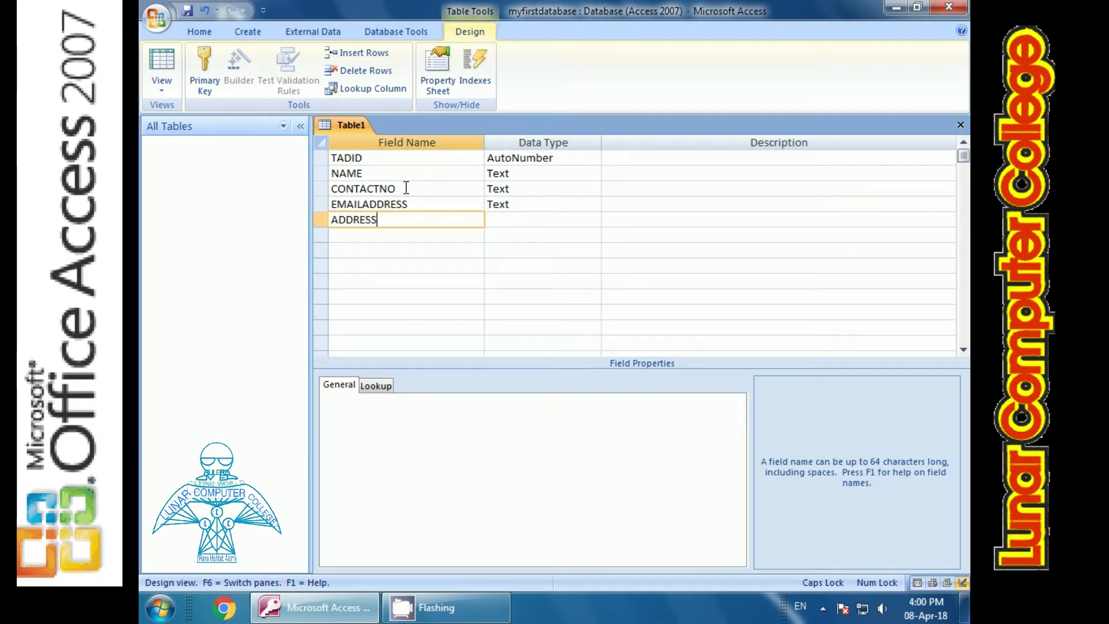
key("Tab")
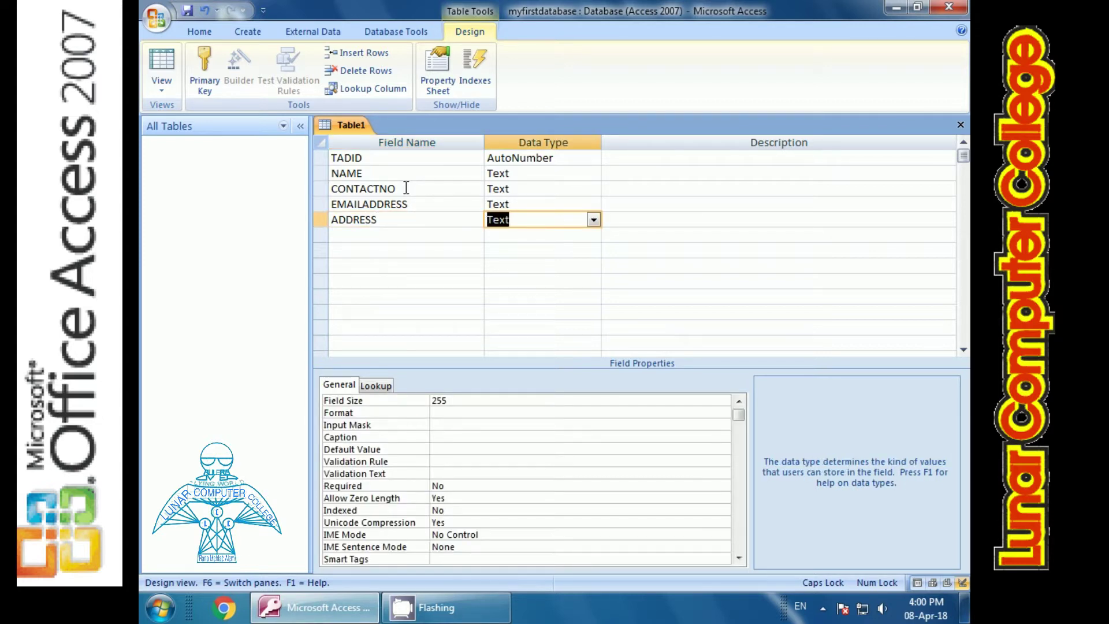
key("Tab")
key("Tab")
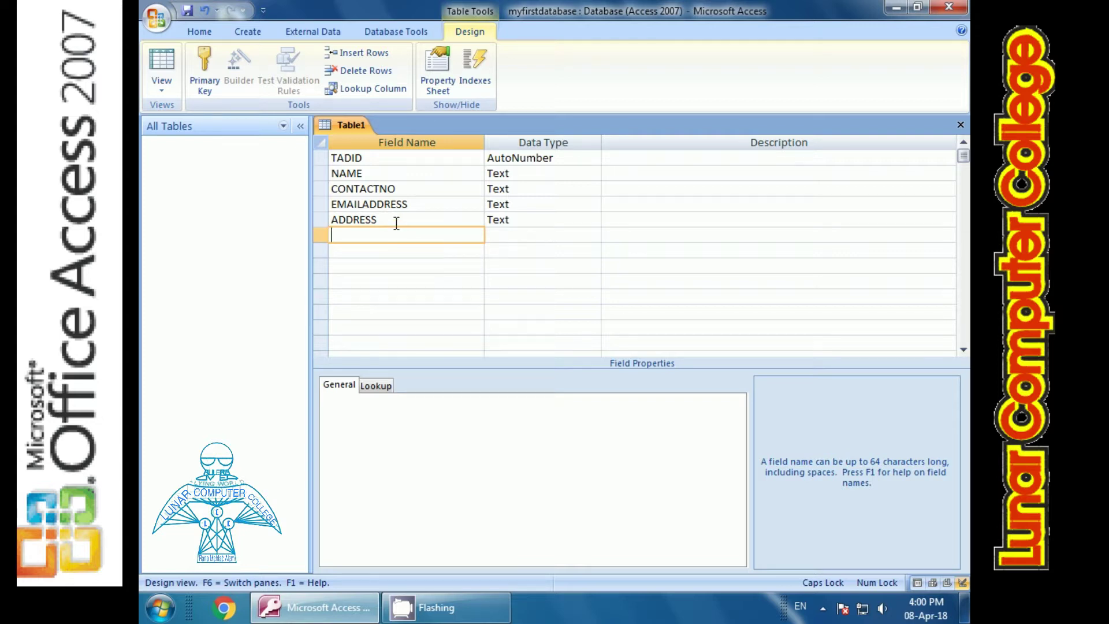
Step: Make TADID the primary key and switch to Datasheet view, triggering the save prompt
left_click(324, 158)
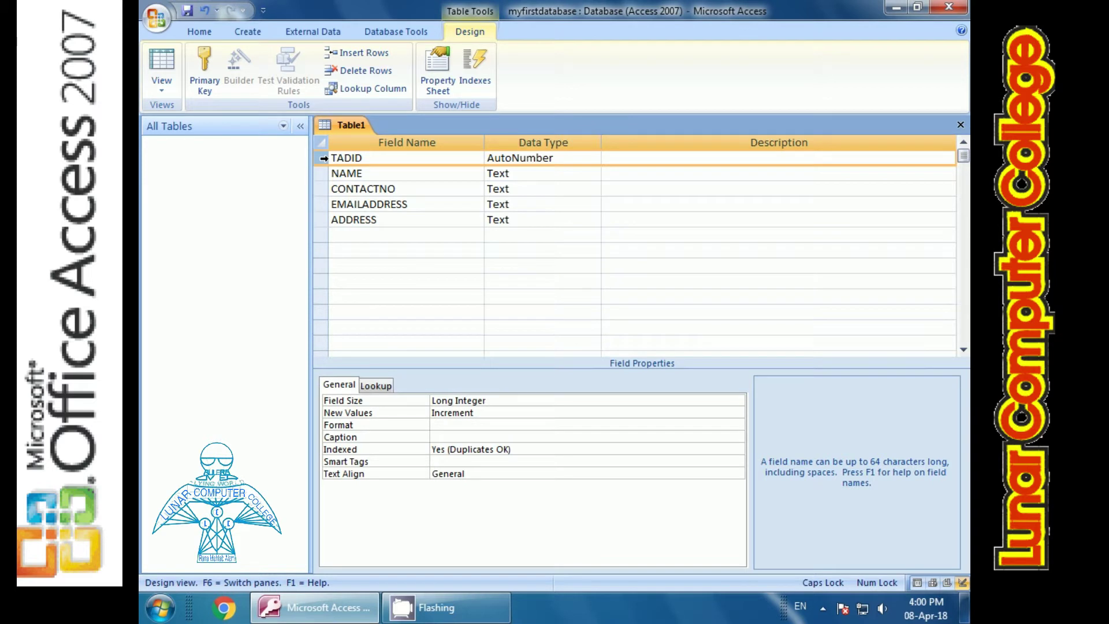
left_click(318, 159)
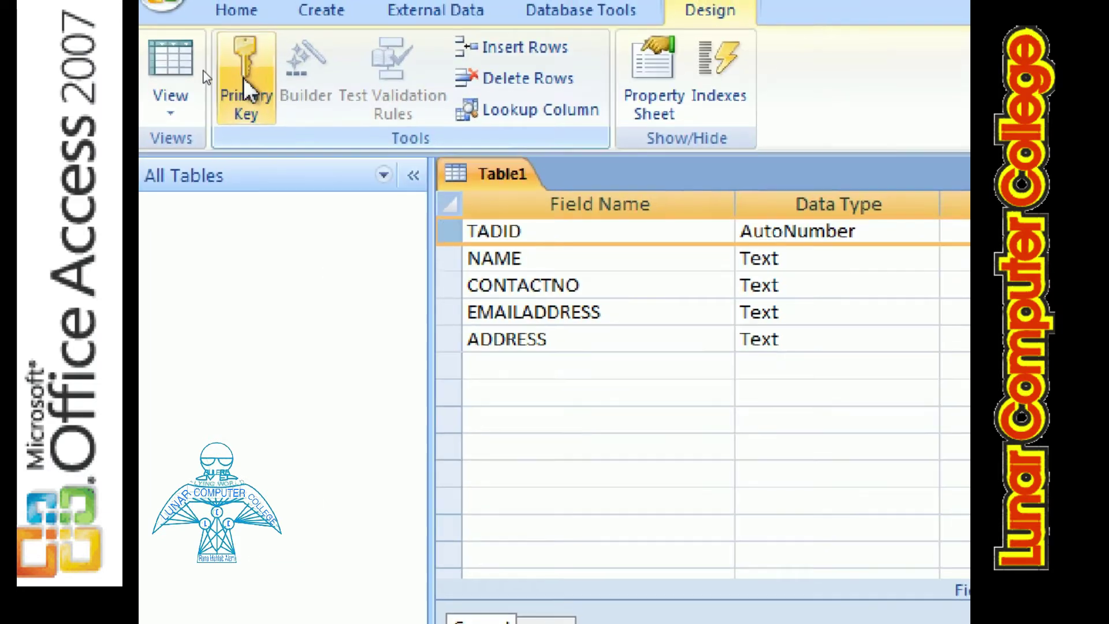
left_click(245, 81)
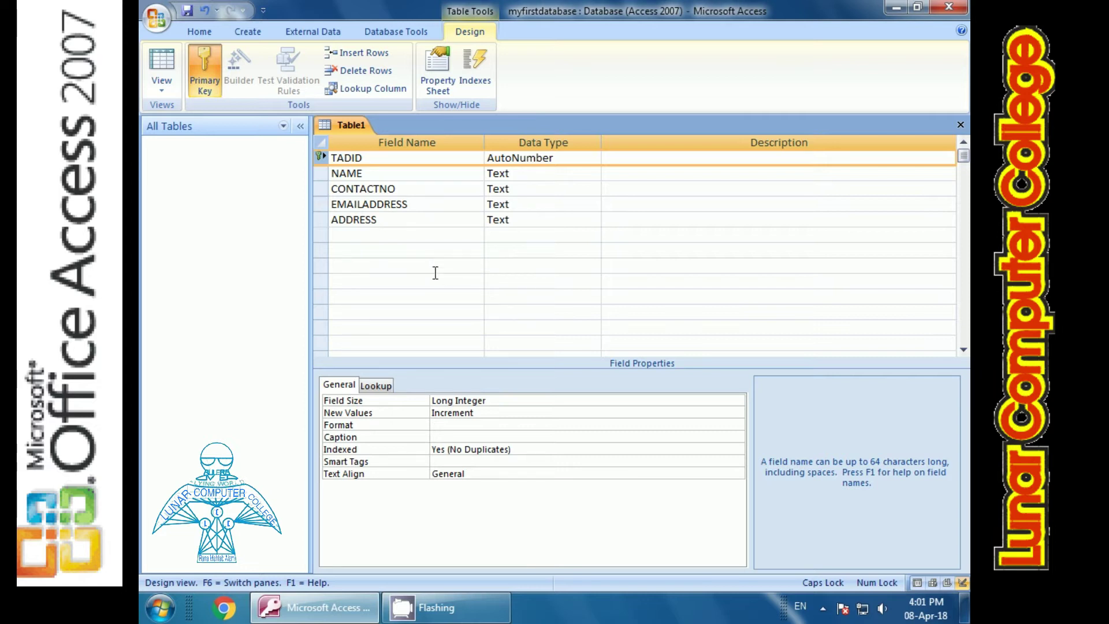
left_click(159, 65)
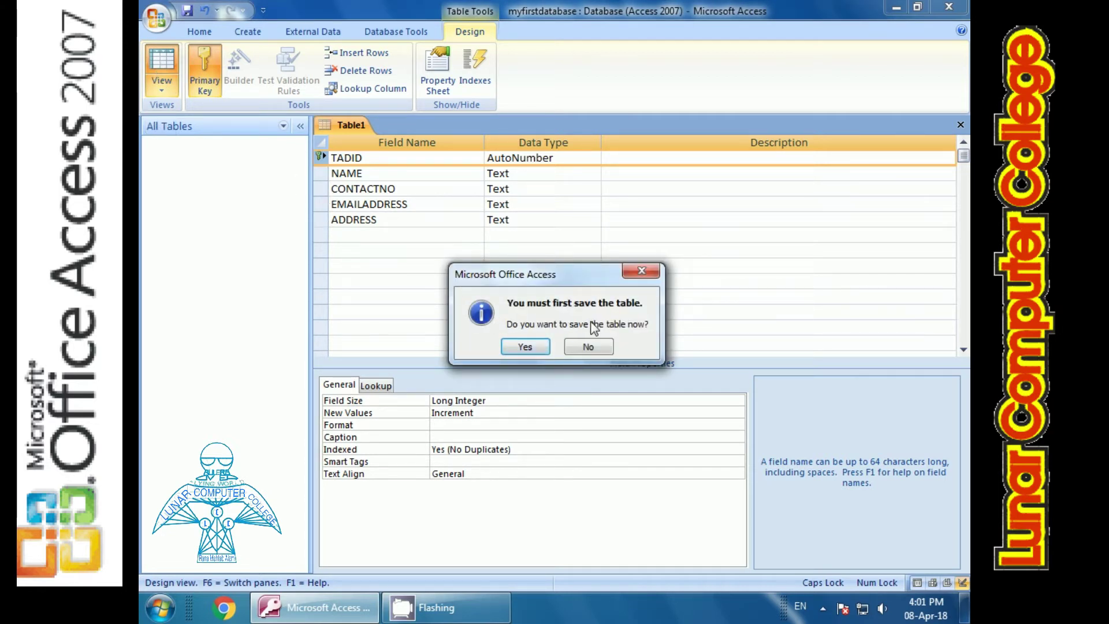
Step: Save the table under the name TADTABLE
left_click(522, 347)
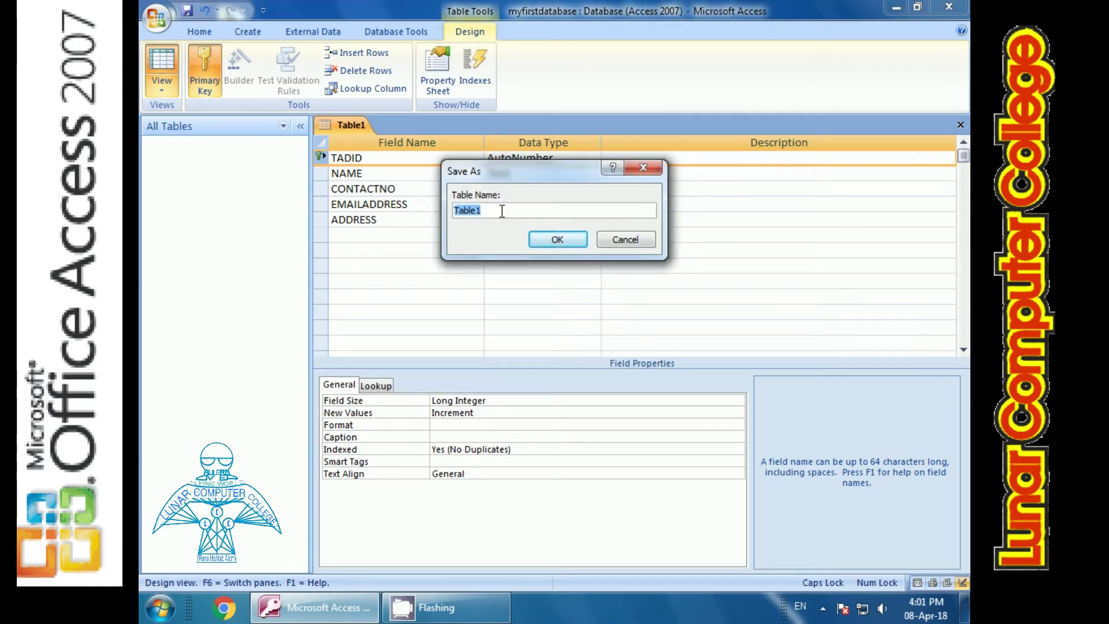
type("TA")
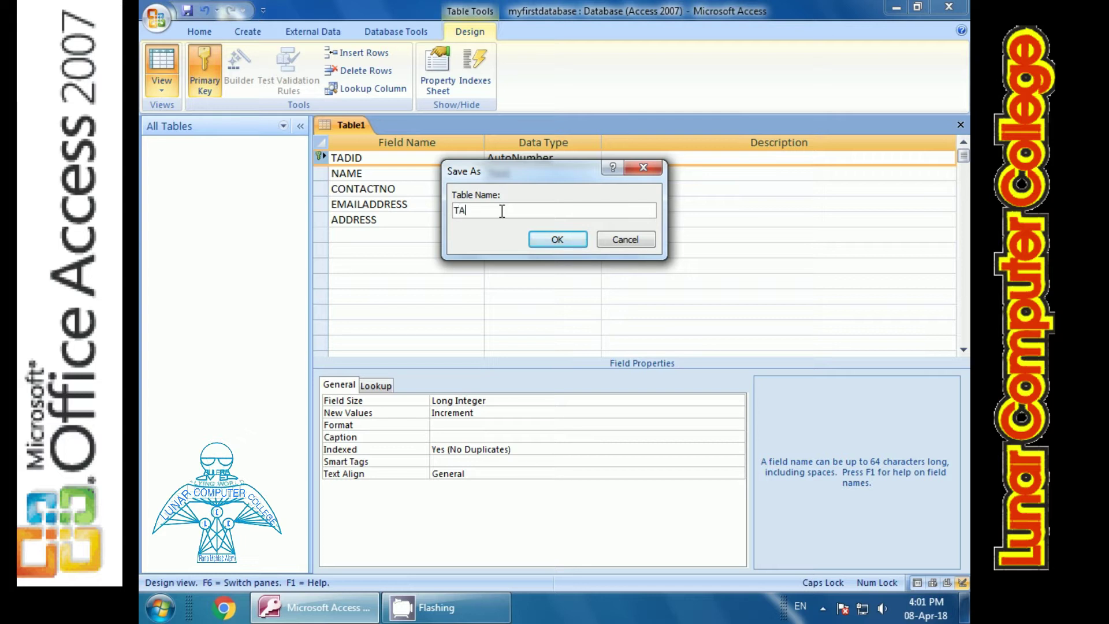
type("DTABLE")
left_click(535, 238)
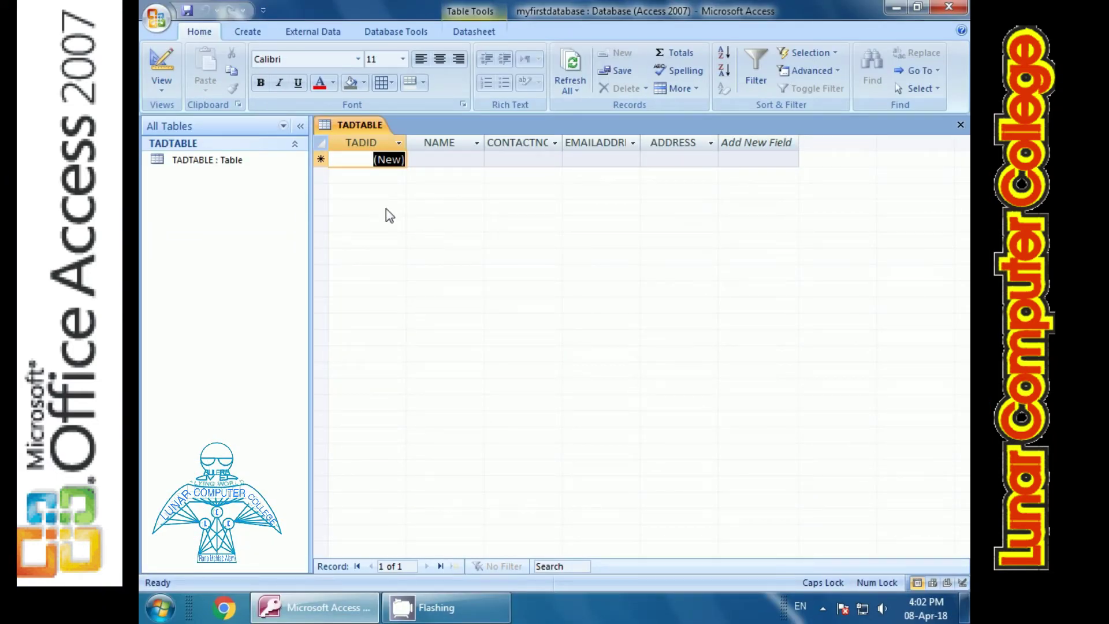
Step: Enter record 1's person name and contact number, then move past the remaining fields to save it
left_click(423, 159)
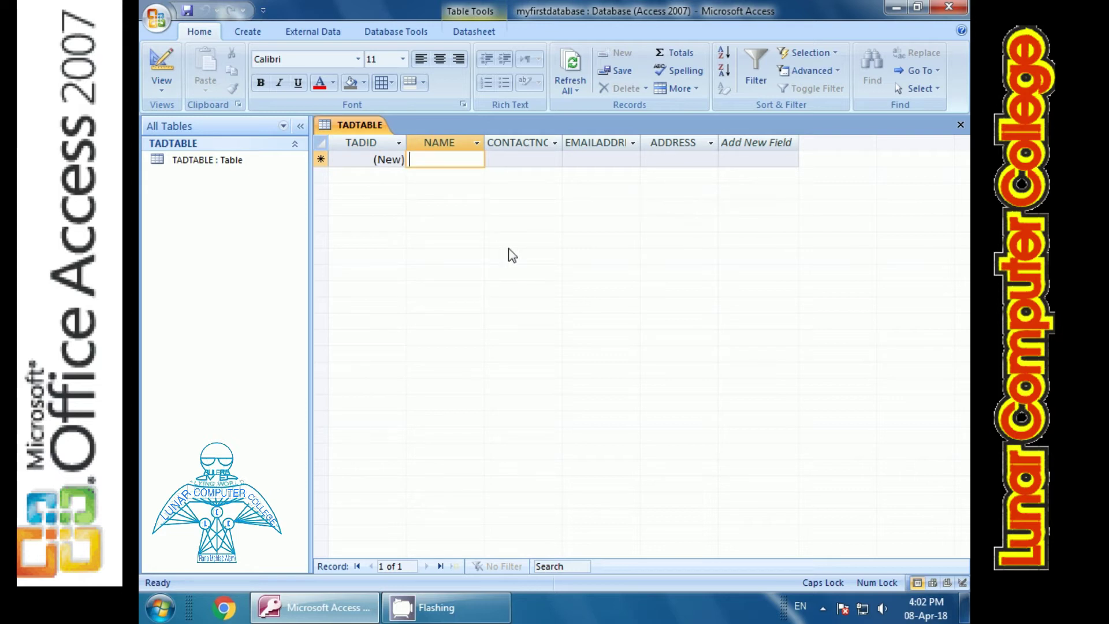
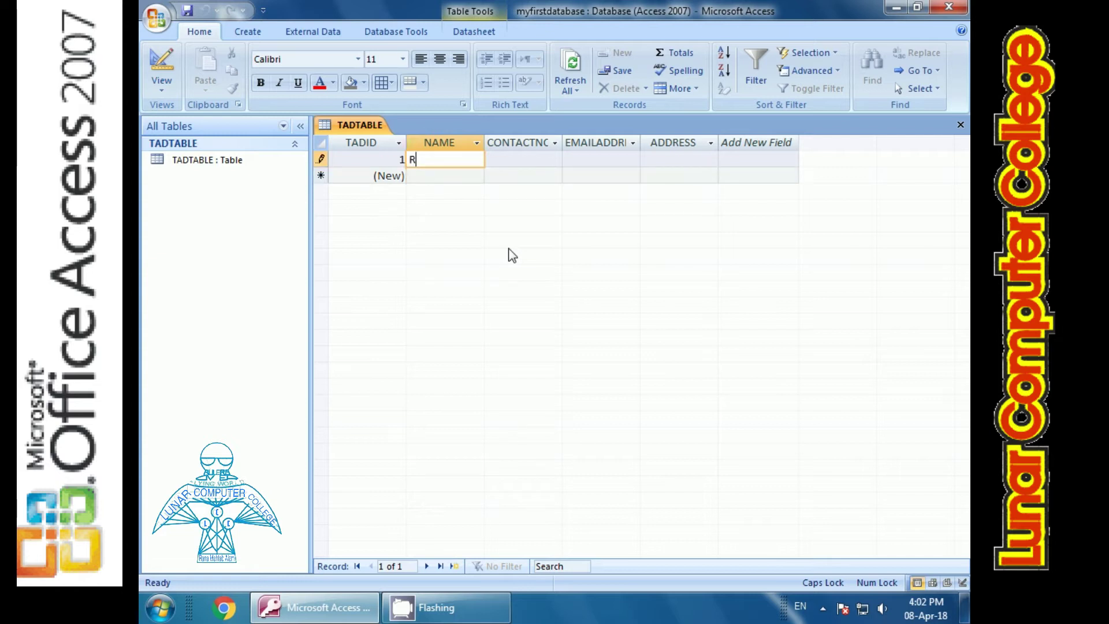
key("Caps_Lock")
key("Tab")
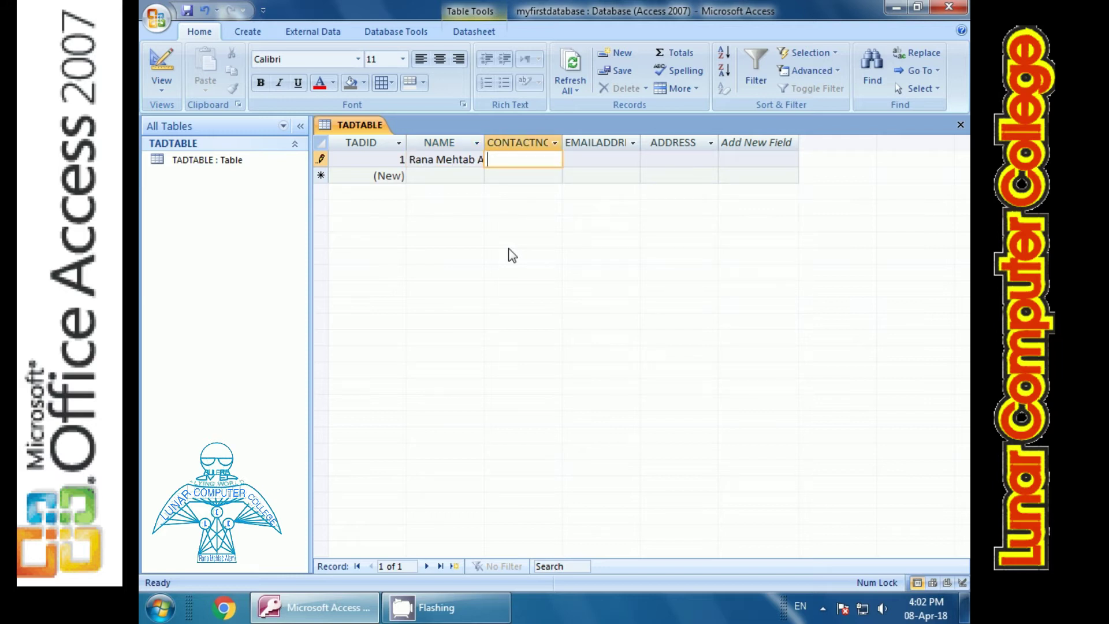
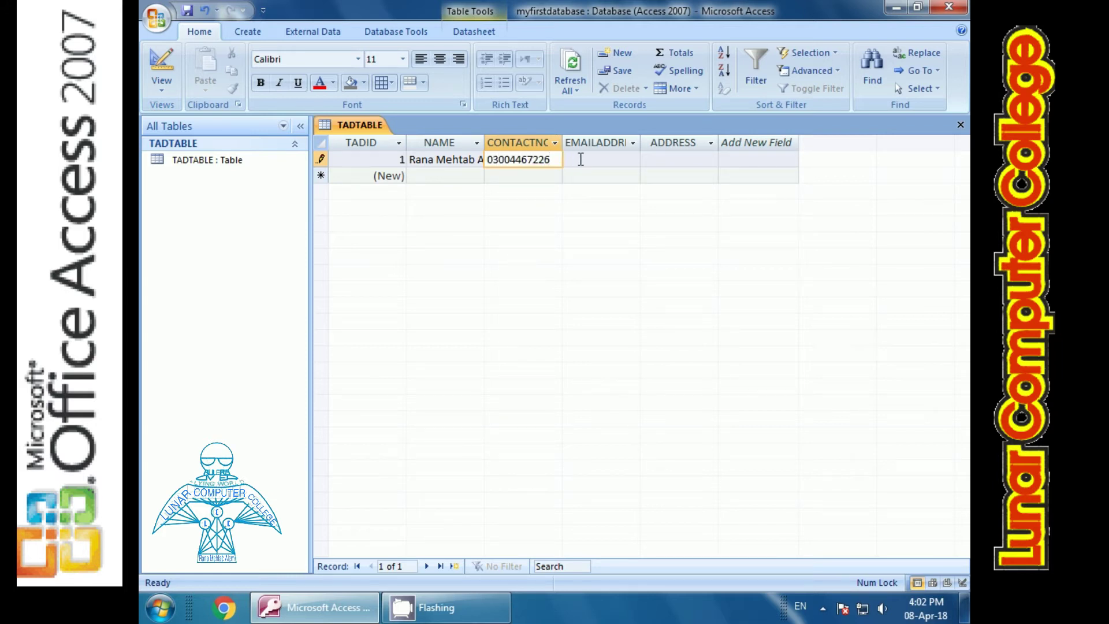
left_click(580, 159)
left_click(661, 159)
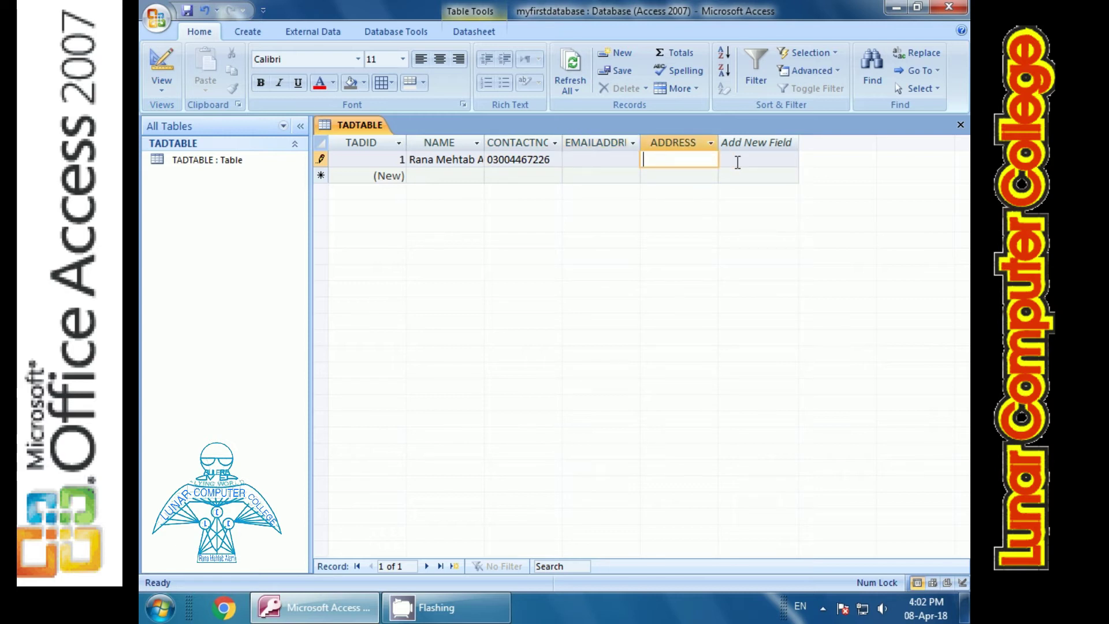
left_click(738, 163)
left_click(665, 157)
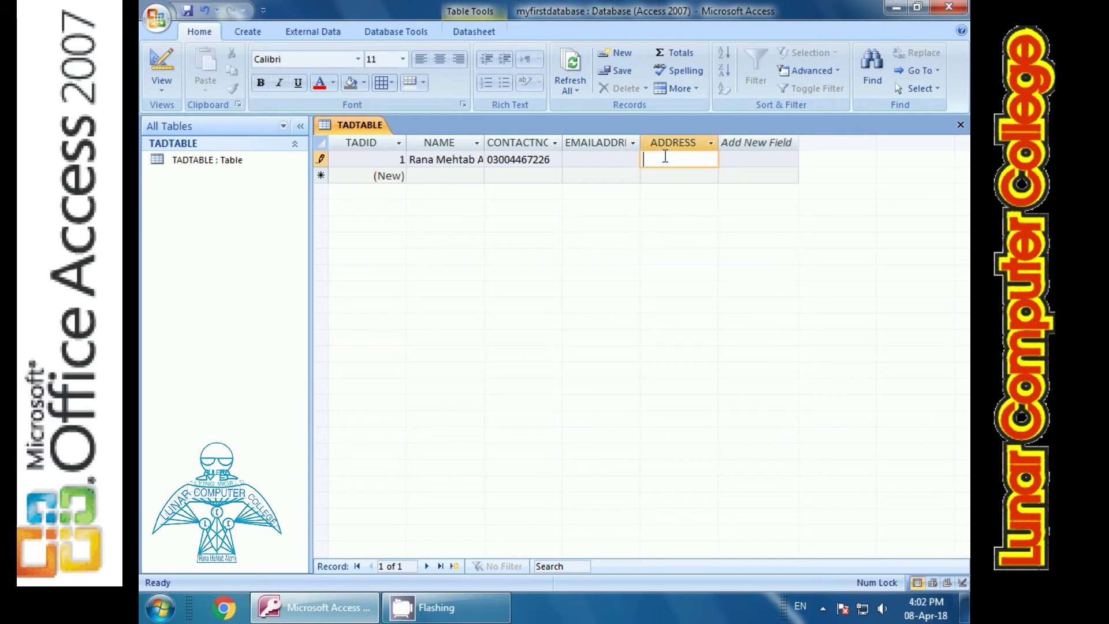
key("Tab")
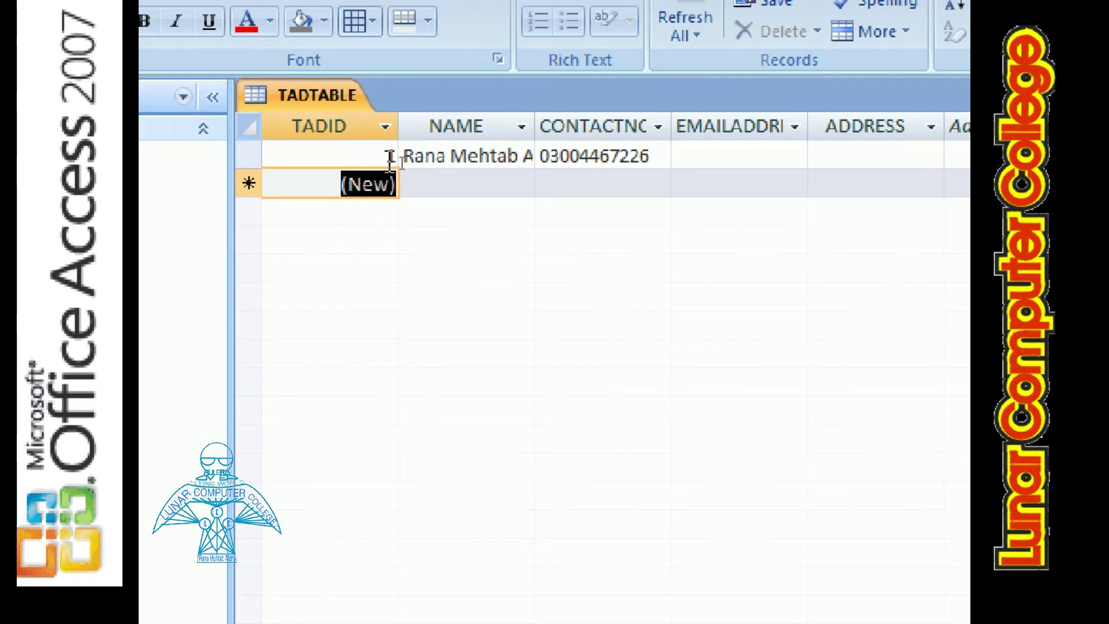
Step: Type a person's name into the NAME field of record 2 and tab through the remaining fields to save it
left_click(449, 183)
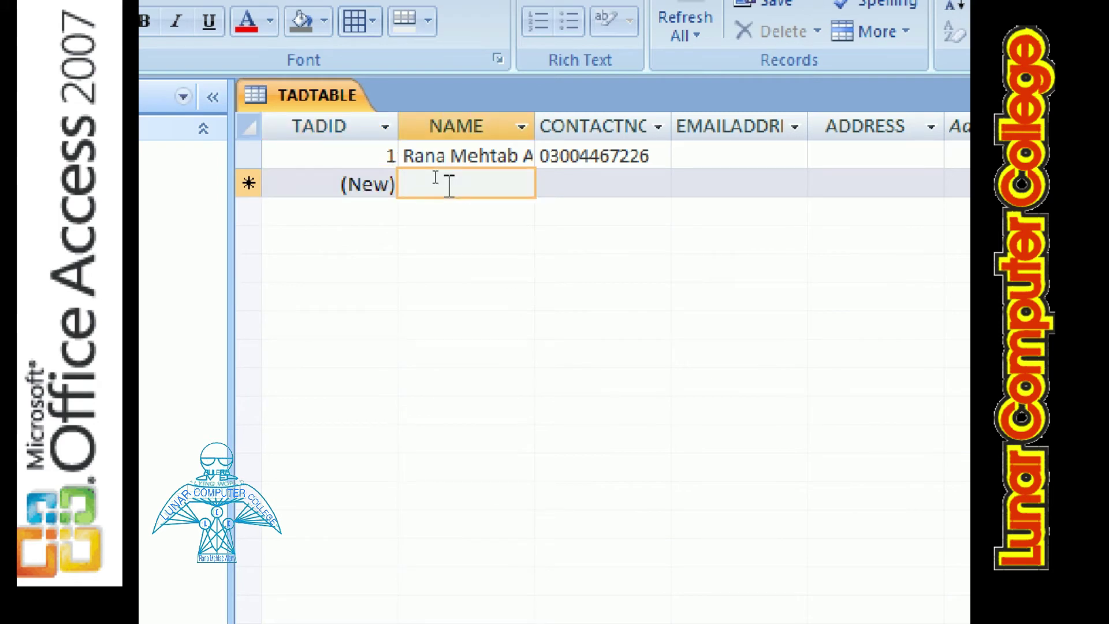
type("Ali")
key("Tab")
key("Tab")
key("Tab")
key("Tab")
key("Tab")
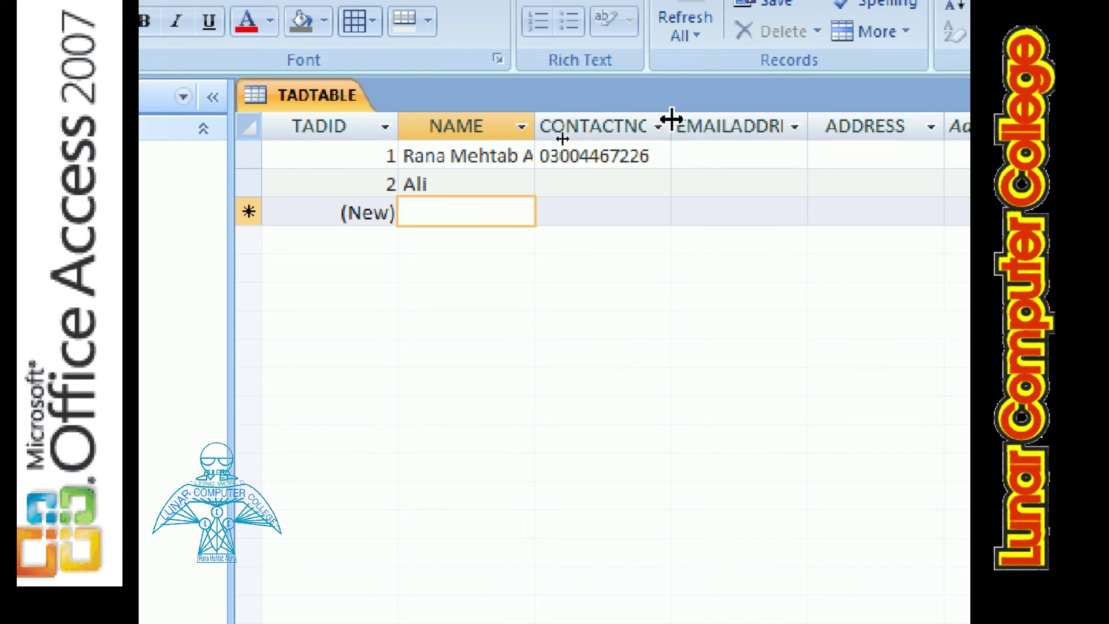
Step: Widen the CONTACTNO column and autofit EMAILADDRESS so both headers display in full
left_click_drag(672, 120, 686, 120)
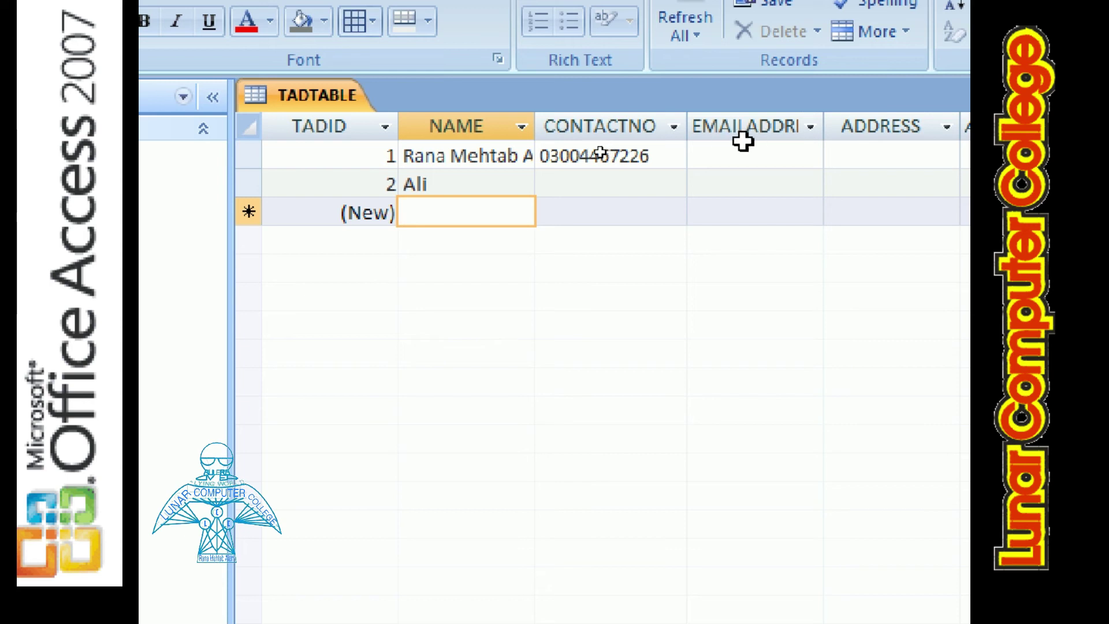
double_click(824, 127)
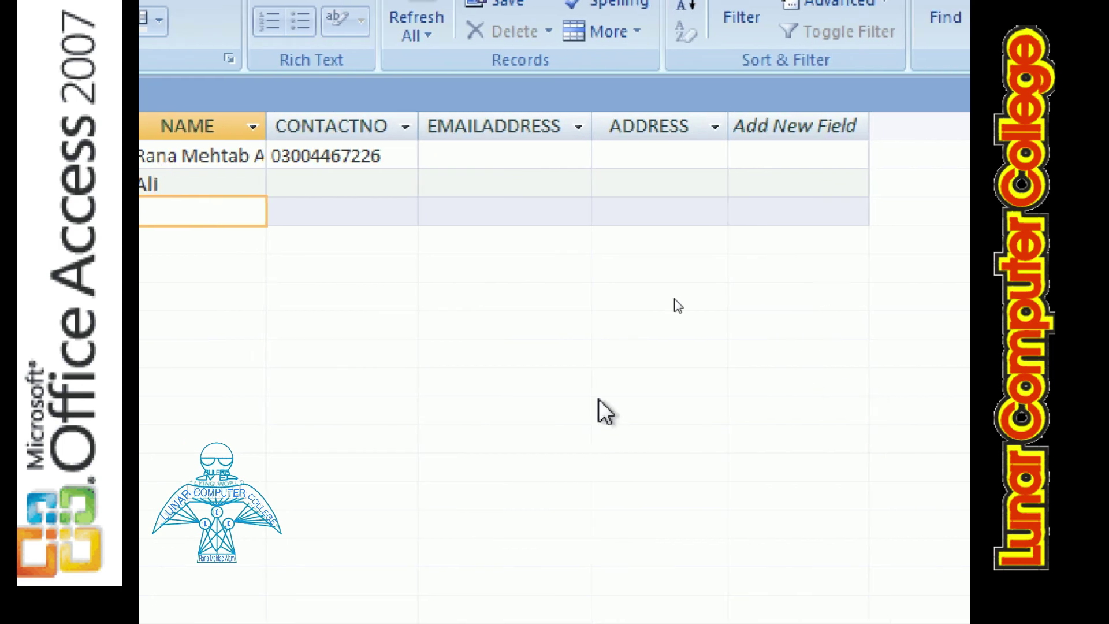
right_click(780, 132)
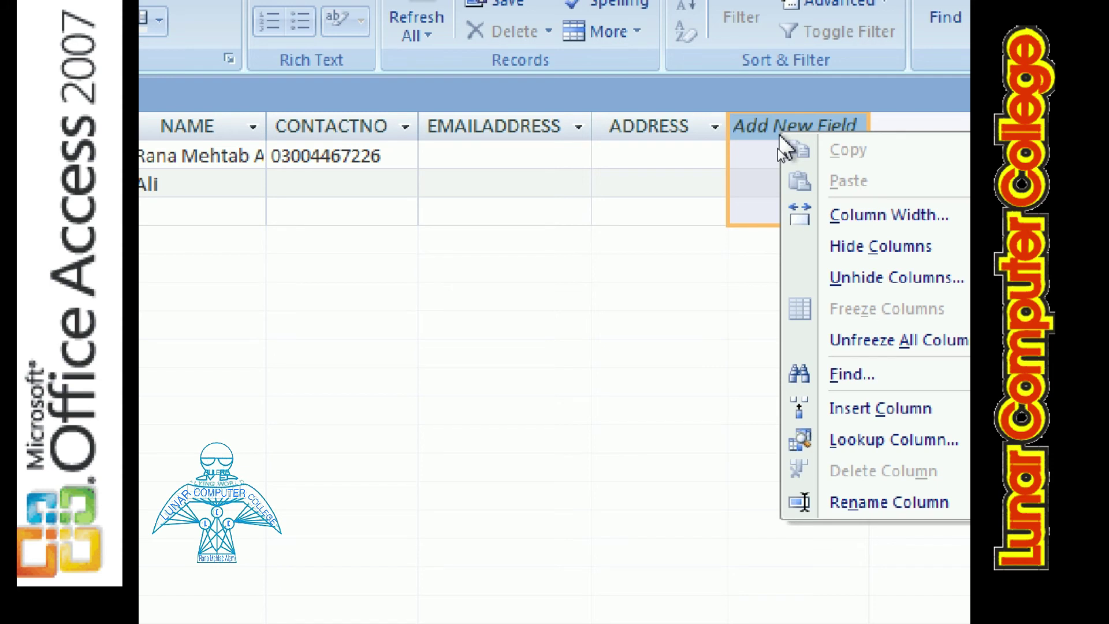
key("Escape")
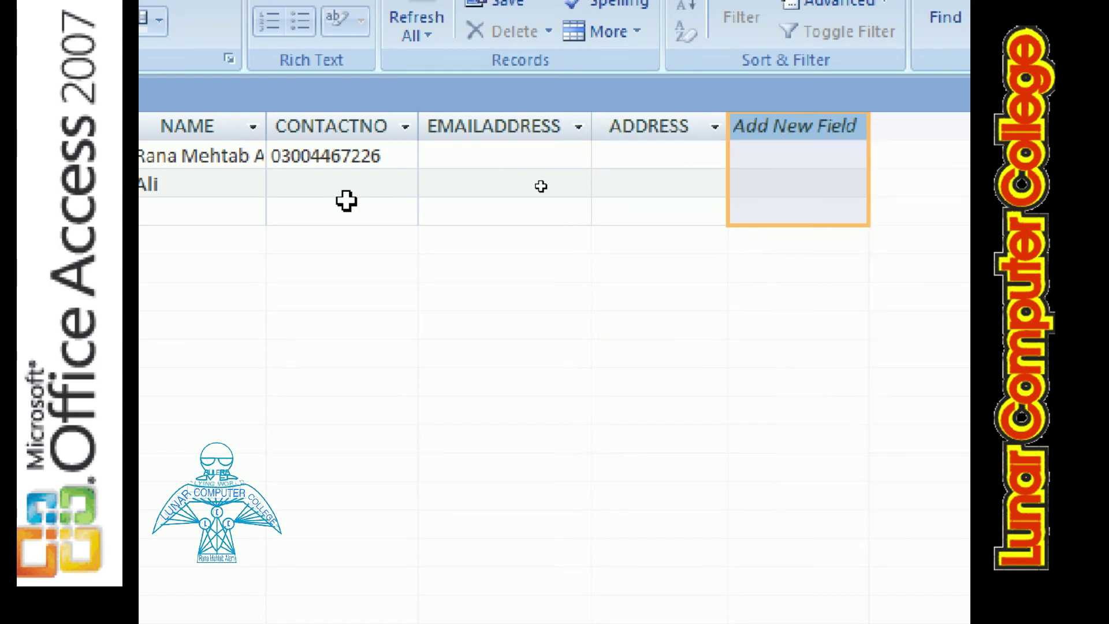